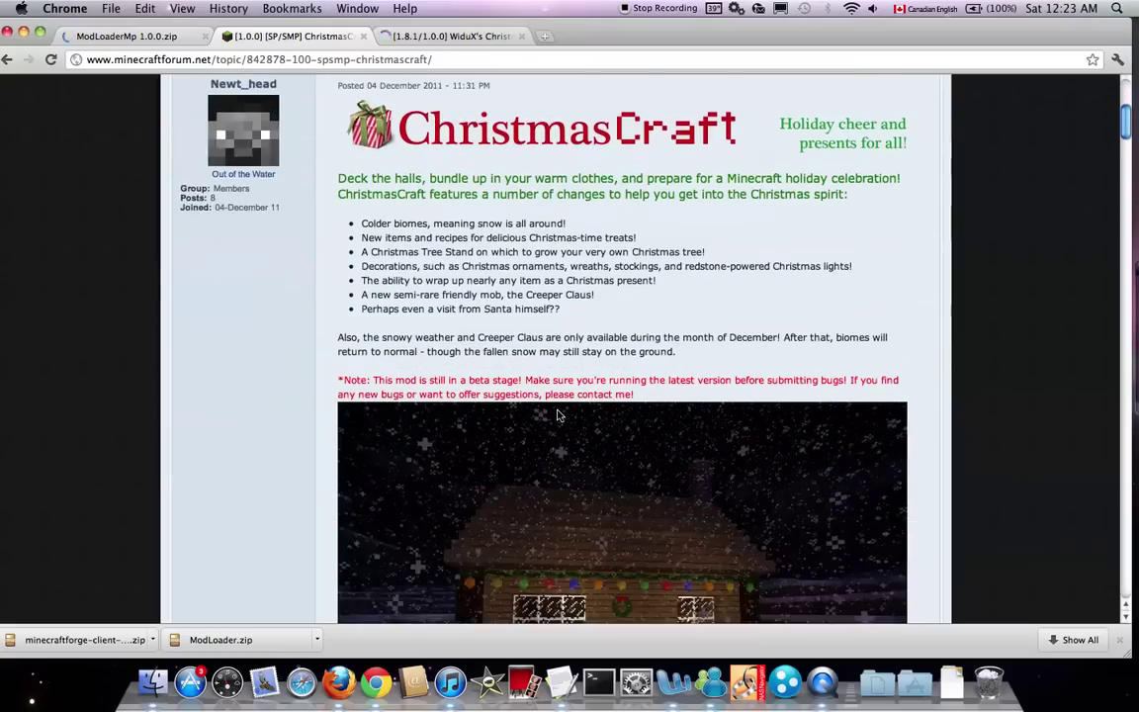
# Examine the ChristmasCraft thread's feature list and preview image, and compare its client and server installation instructions.
pyautogui.scroll(3, 585, 313)
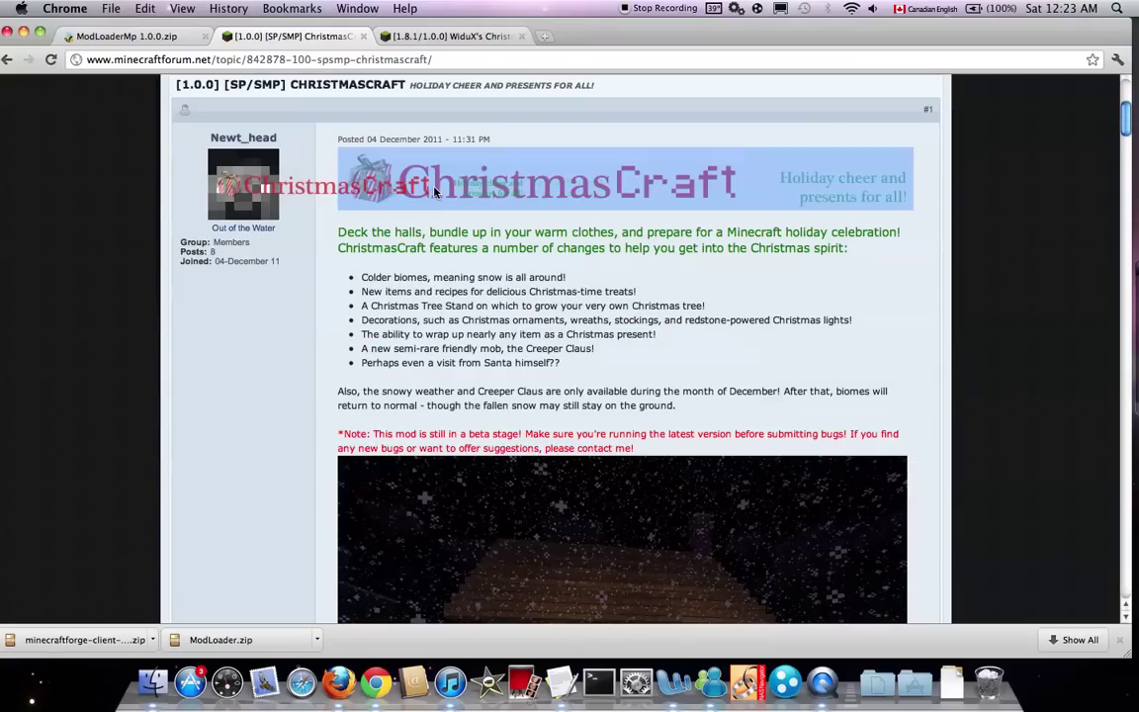
pyautogui.scroll(-7, 710, 388)
pyautogui.scroll(-3, 710, 389)
pyautogui.scroll(4, 613, 313)
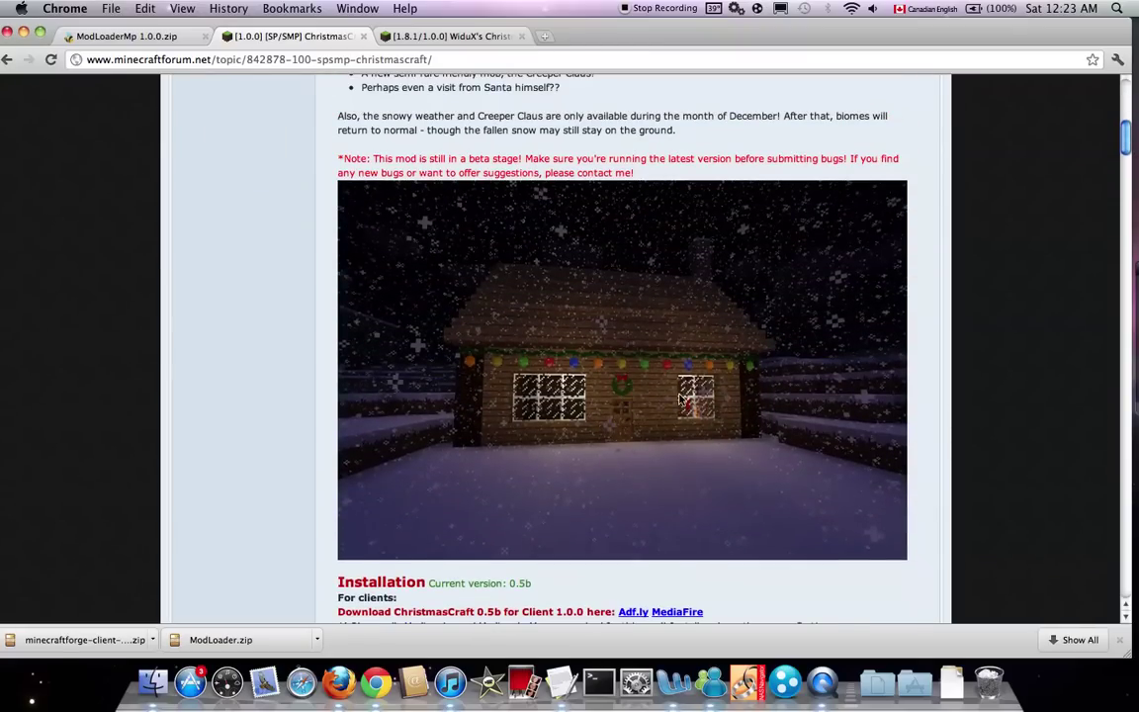
pyautogui.scroll(-6, 672, 399)
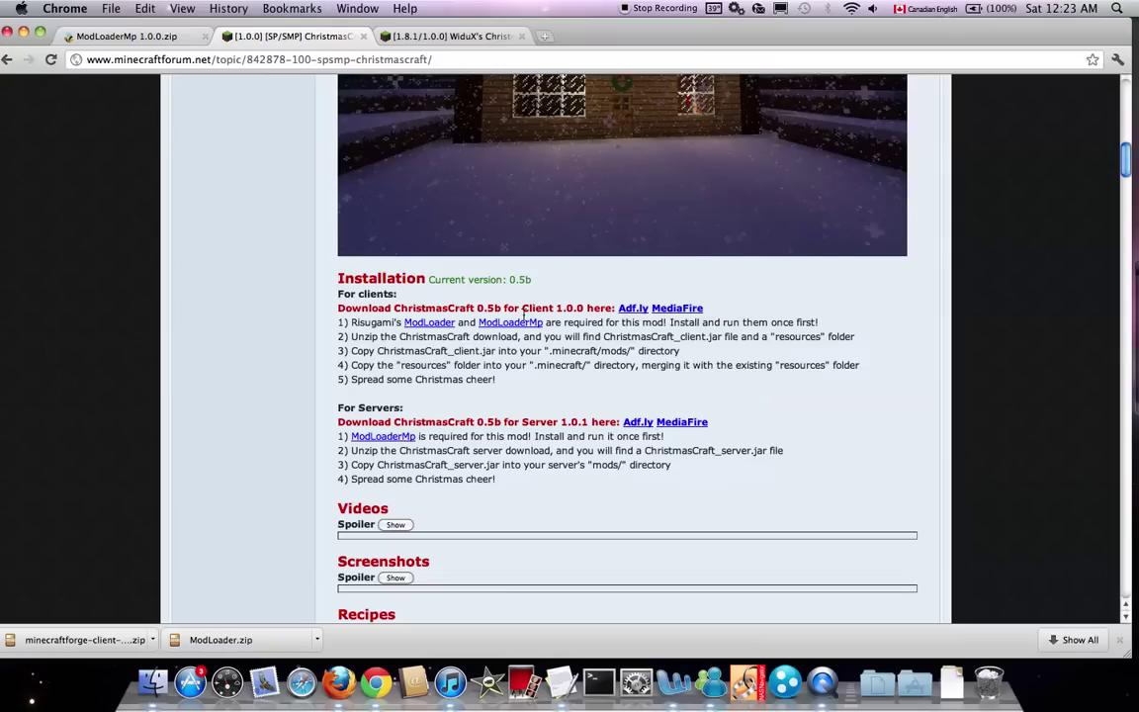
pyautogui.moveTo(521, 308); pyautogui.dragTo(549, 308)
pyautogui.click(593, 379)
pyautogui.moveTo(521, 422); pyautogui.dragTo(549, 422)
pyautogui.click(578, 391)
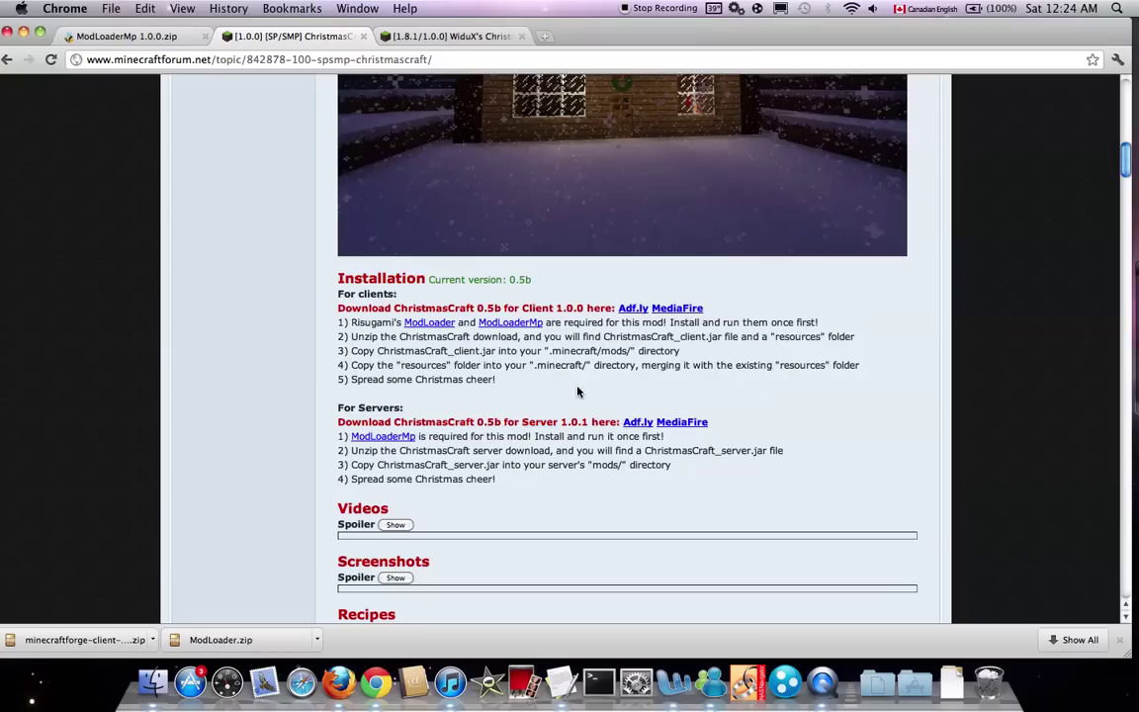
# Open the Adf.ly link for the ChristmasCraft 0.5b client in a new tab and close the ChristmasCraft thread.
pyautogui.rightClick(649, 313)
pyautogui.click(680, 315)
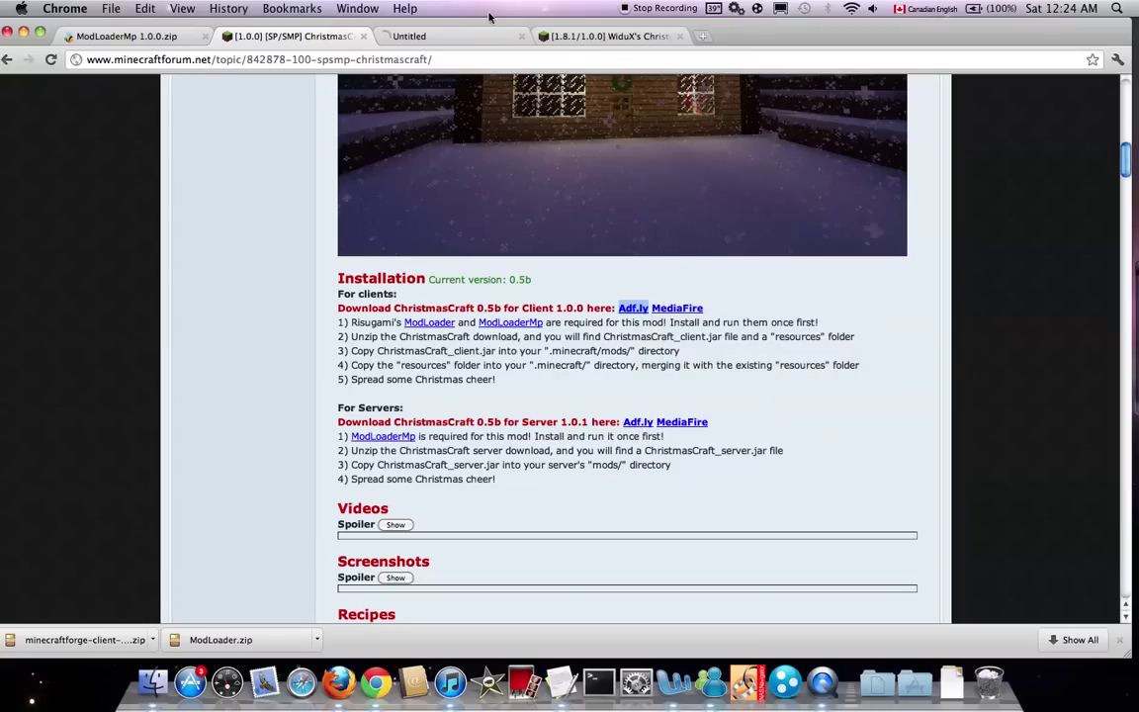
pyautogui.click(363, 35)
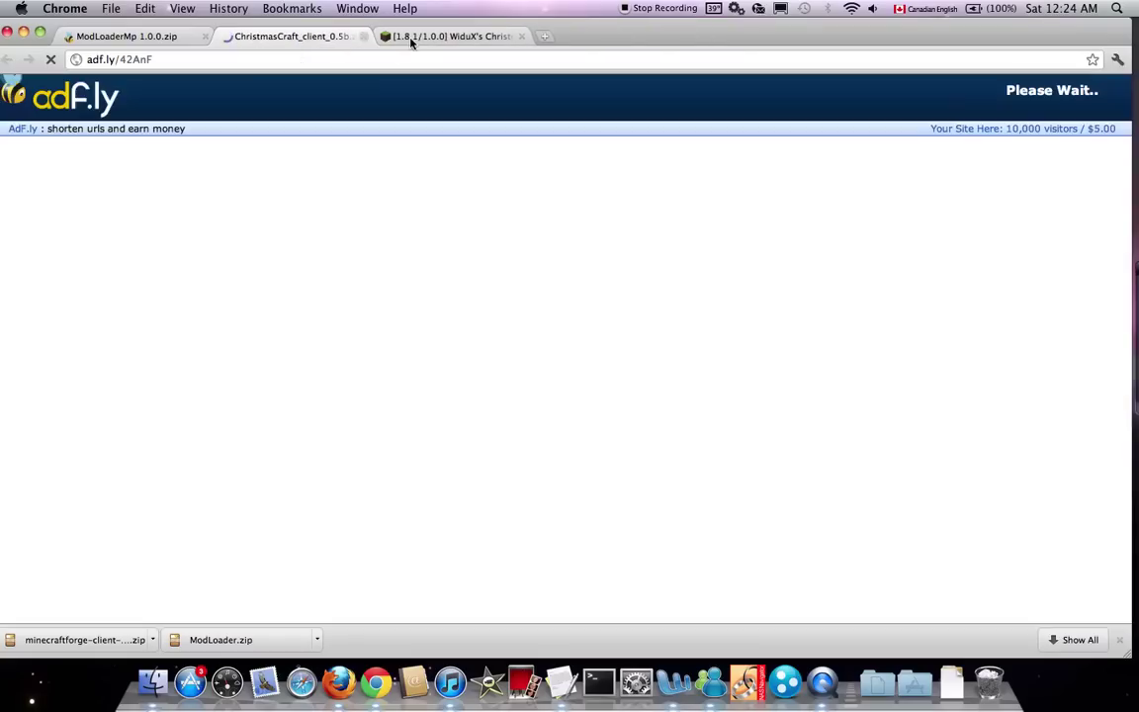
# Review the main features and in-game screenshots in WiduX's Christmas Mod thread, down to its downloads section.
pyautogui.click(384, 38)
pyautogui.scroll(-10, 569, 327)
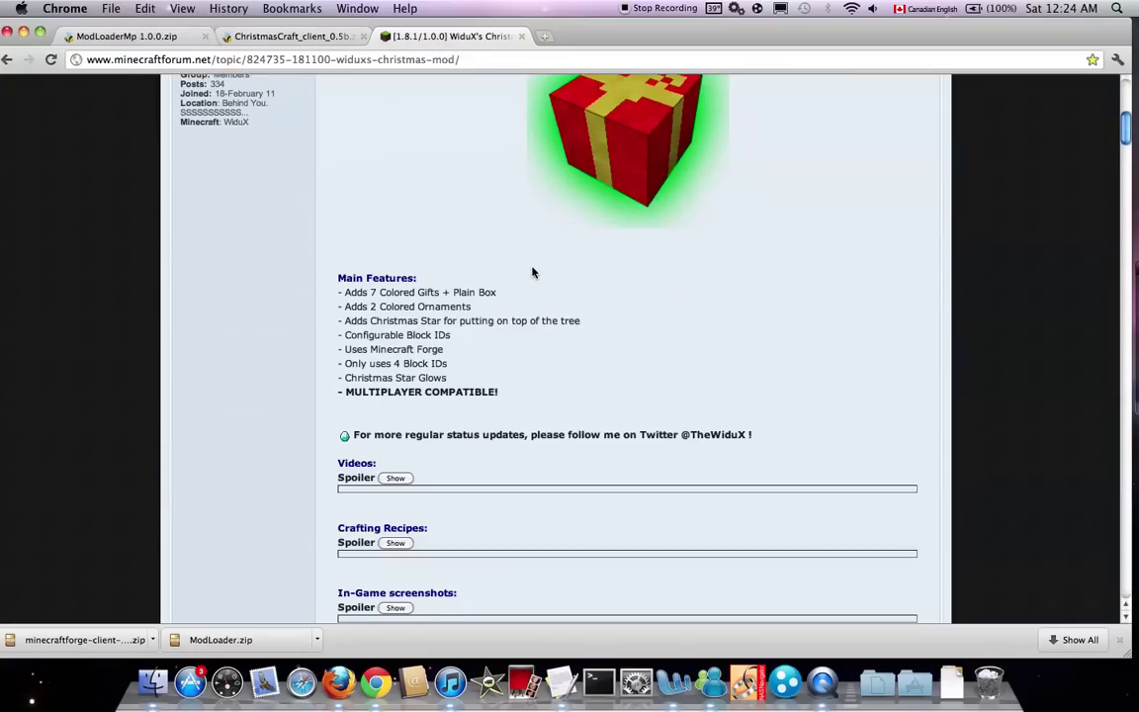
pyautogui.scroll(-5, 534, 287)
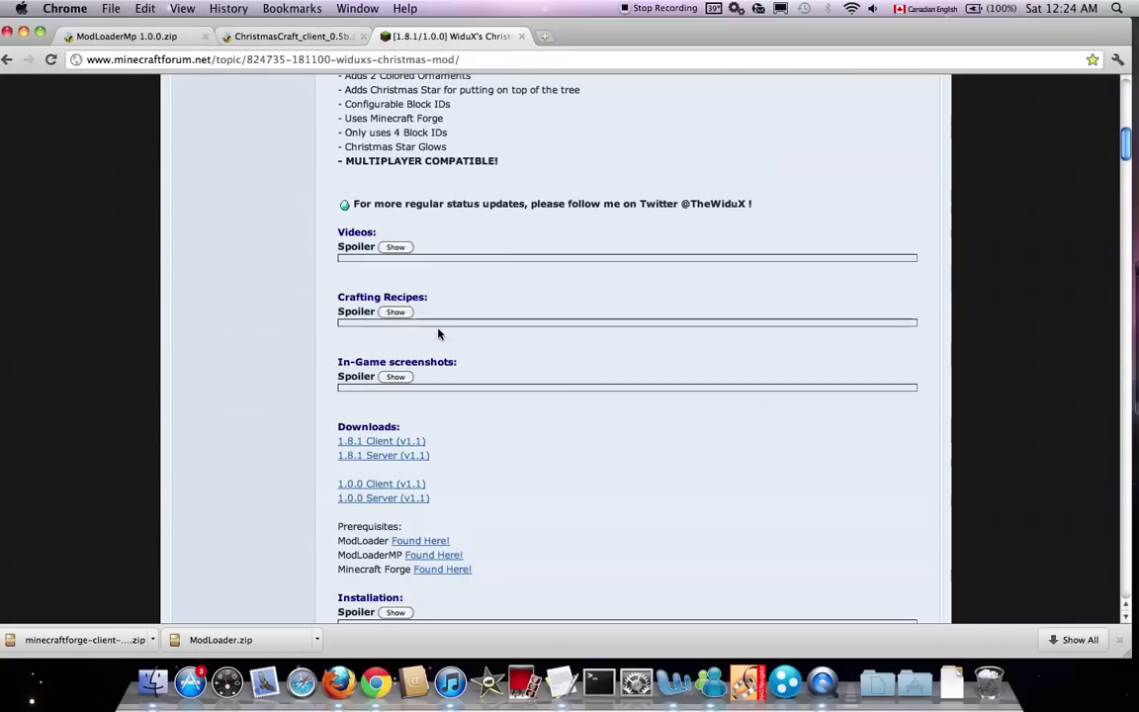
pyautogui.click(395, 377)
pyautogui.scroll(-3, 635, 344)
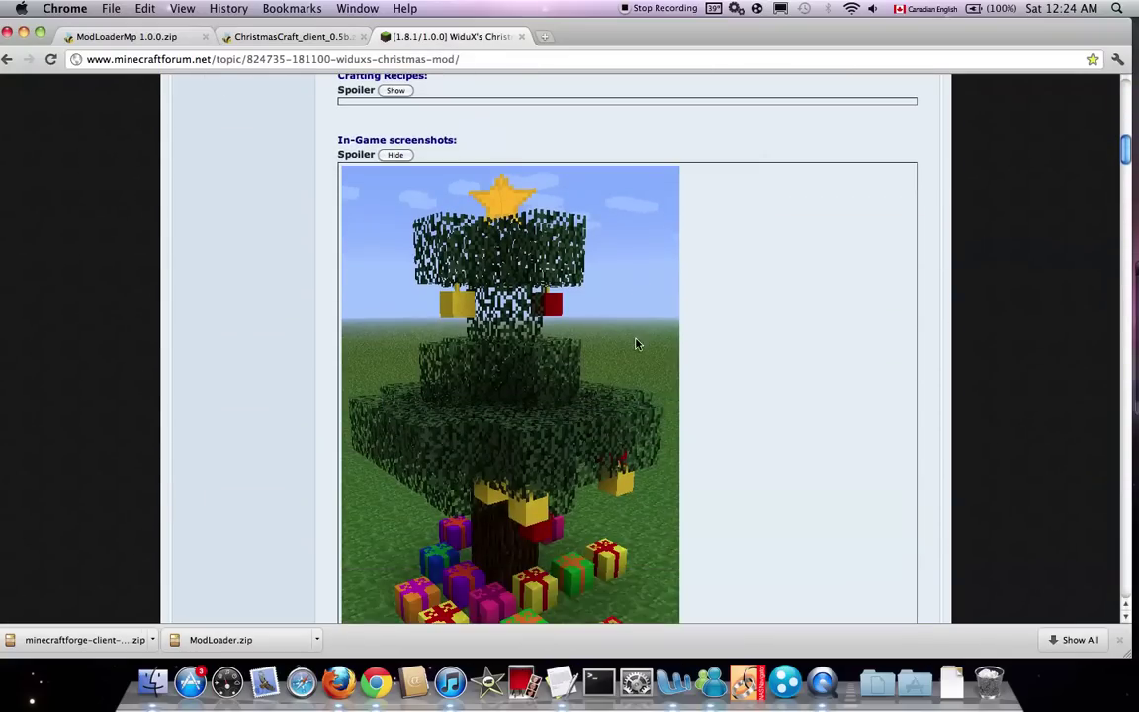
pyautogui.scroll(-2, 554, 372)
pyautogui.scroll(-6, 675, 355)
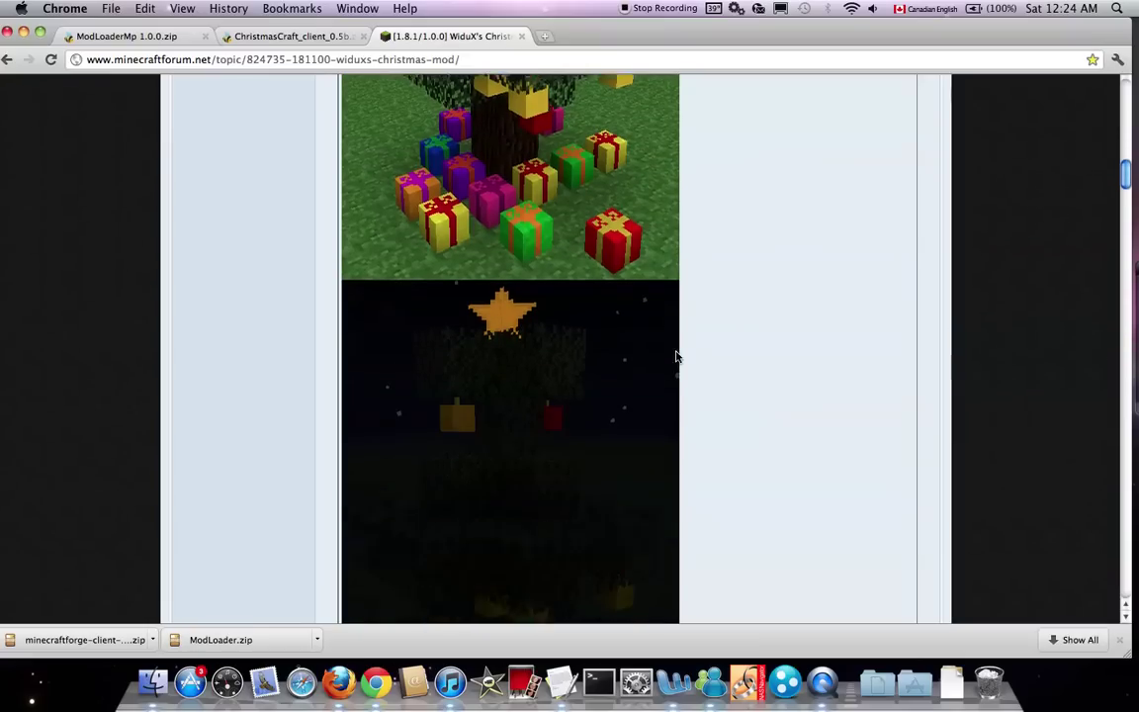
pyautogui.scroll(-5, 660, 341)
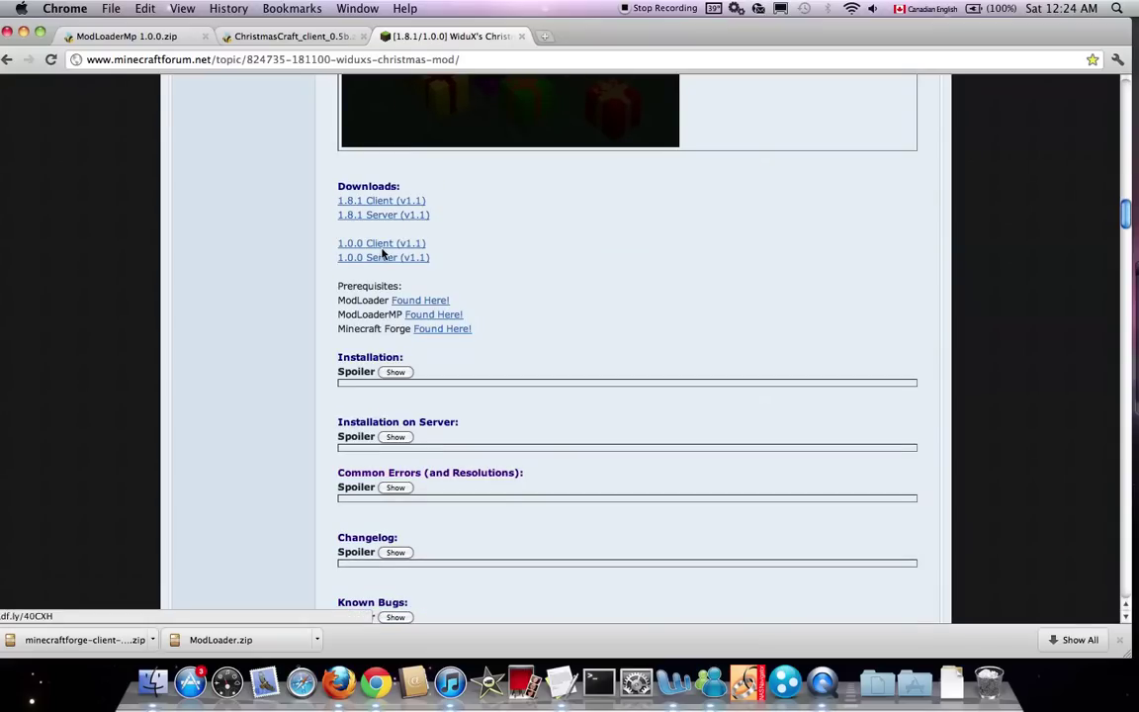
# Open the 1.0.0 Client (v1.1) download link in a new tab and close WiduX's Christmas Mod thread.
pyautogui.rightClick(387, 244)
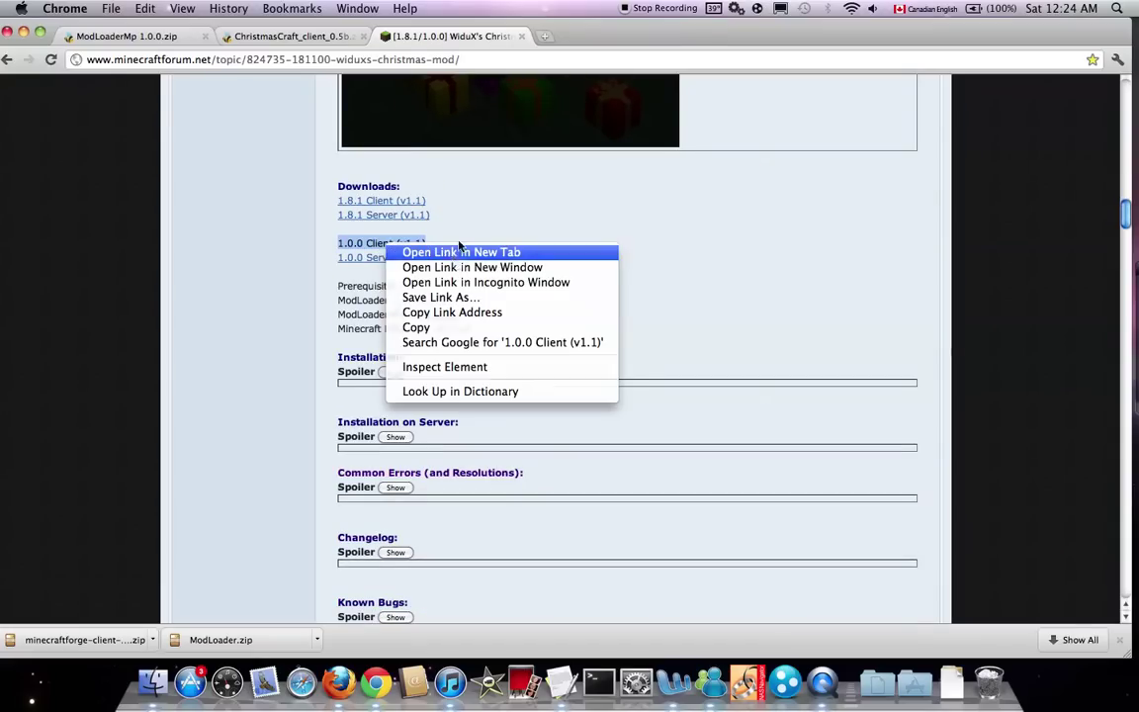
pyautogui.click(448, 254)
pyautogui.click(522, 36)
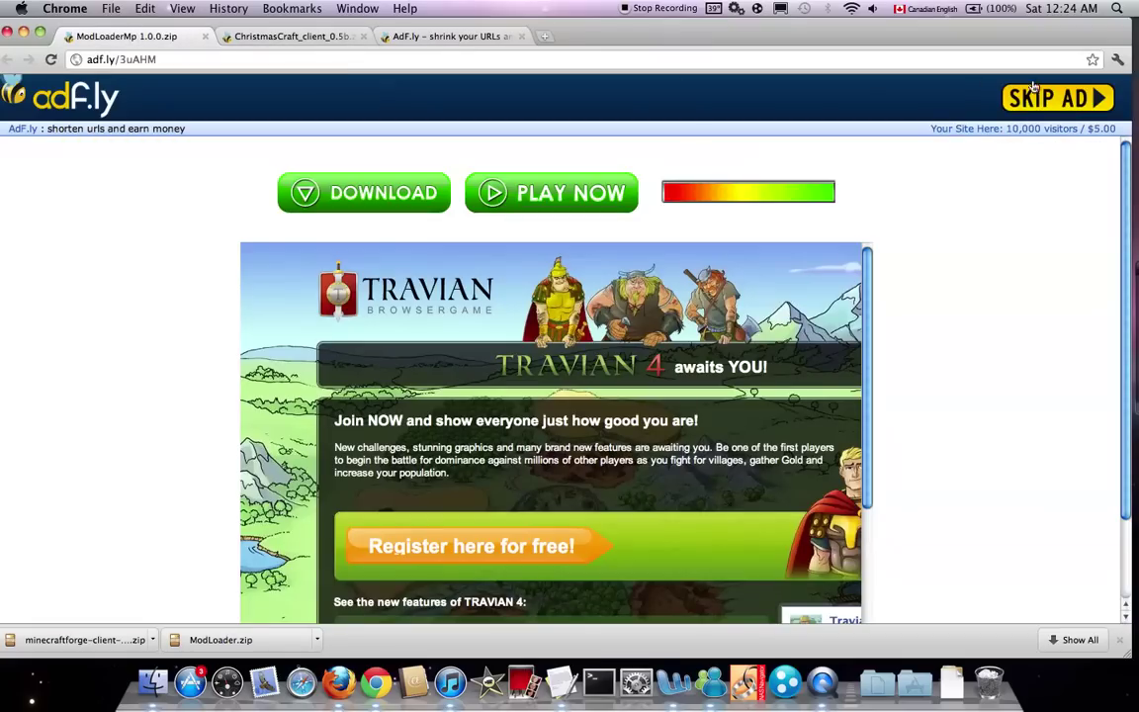
# Skip the ad for ModLoaderMp, download ModLoaderMp 1.0.0.zip from MediaFire, and close its page.
pyautogui.click(1054, 97)
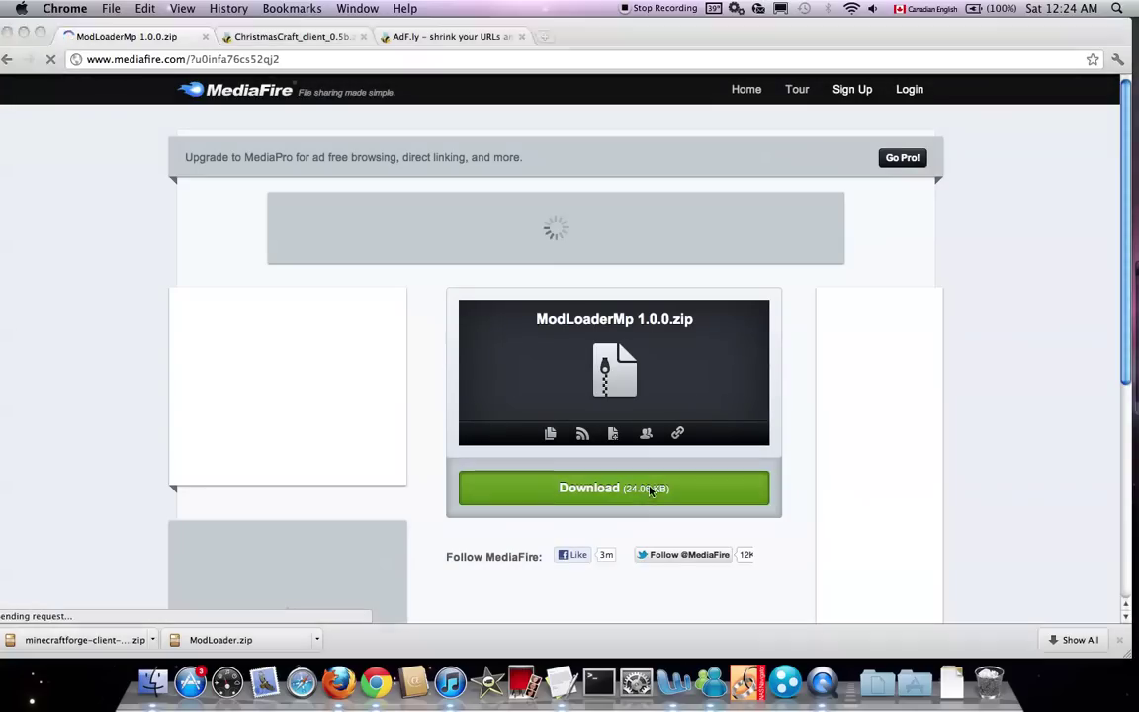
pyautogui.click(651, 489)
pyautogui.click(206, 36)
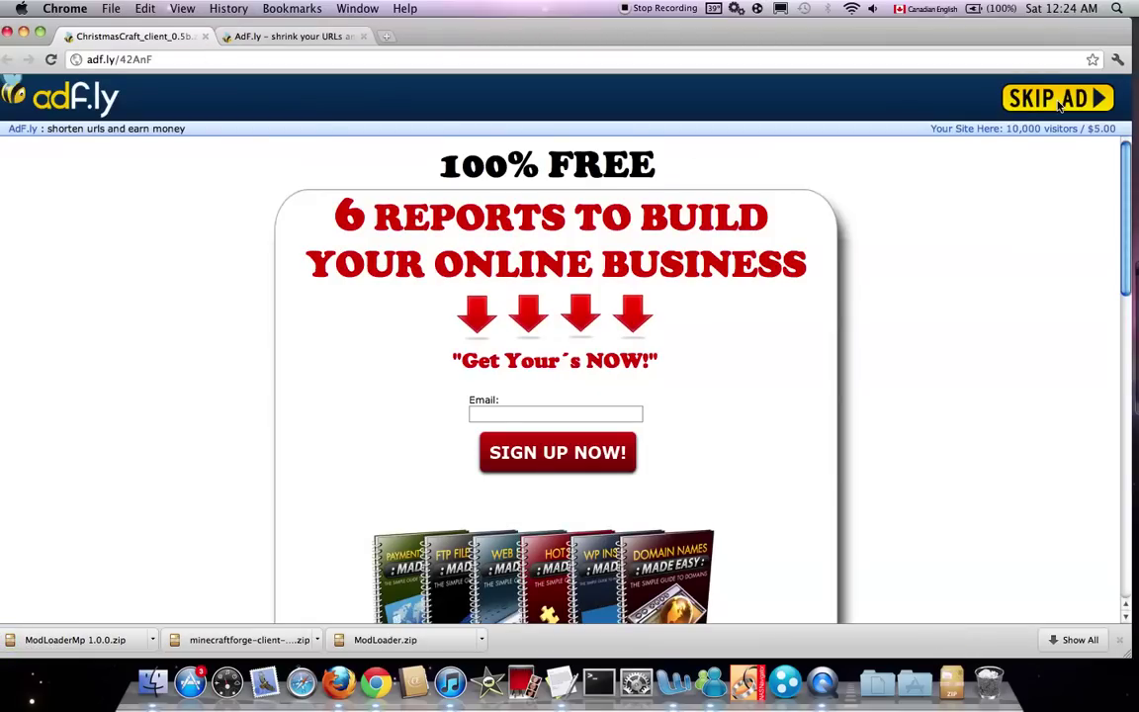
# Skip the AdF.ly ads for the ChristmasCraft client and WiduX's Christmas Mod downloads.
pyautogui.click(1065, 103)
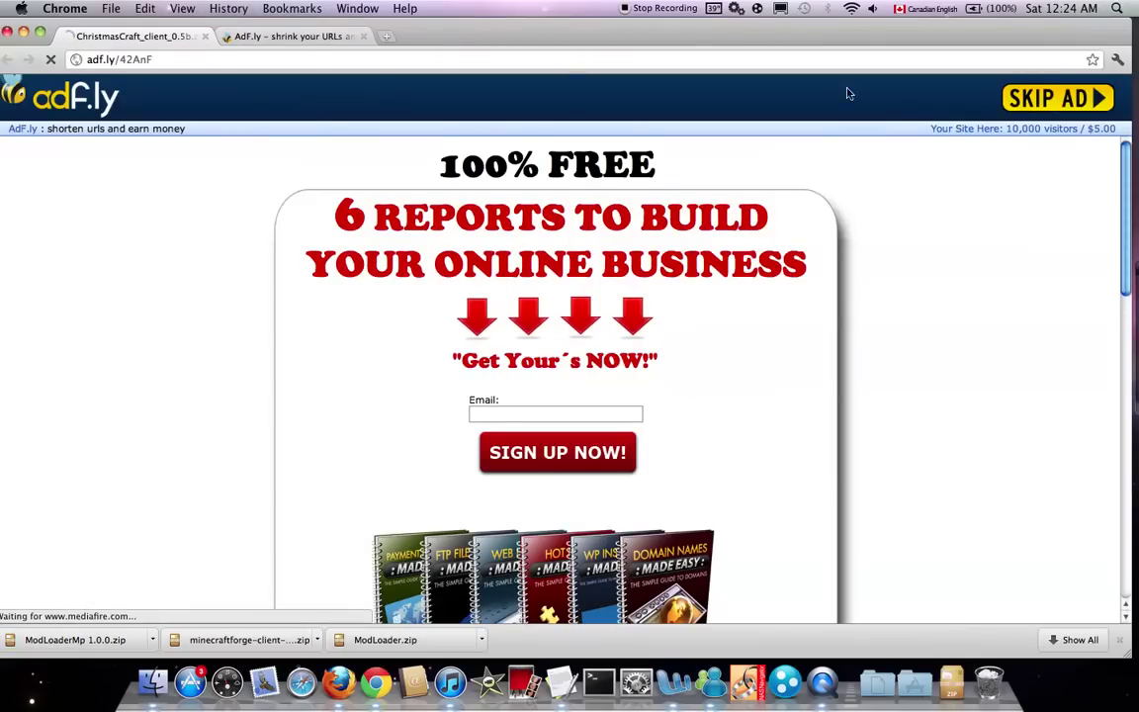
pyautogui.click(312, 41)
pyautogui.click(1058, 98)
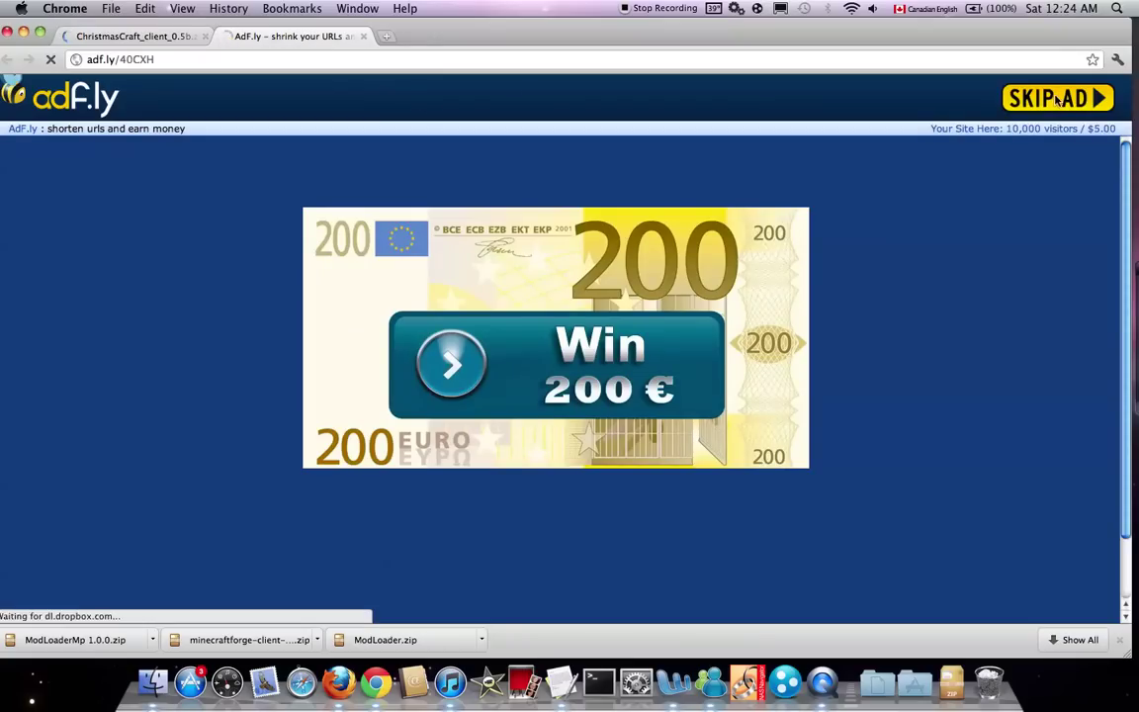
# Download ChristmasCraft_client_0.5b.zip from MediaFire and close its page.
pyautogui.click(147, 40)
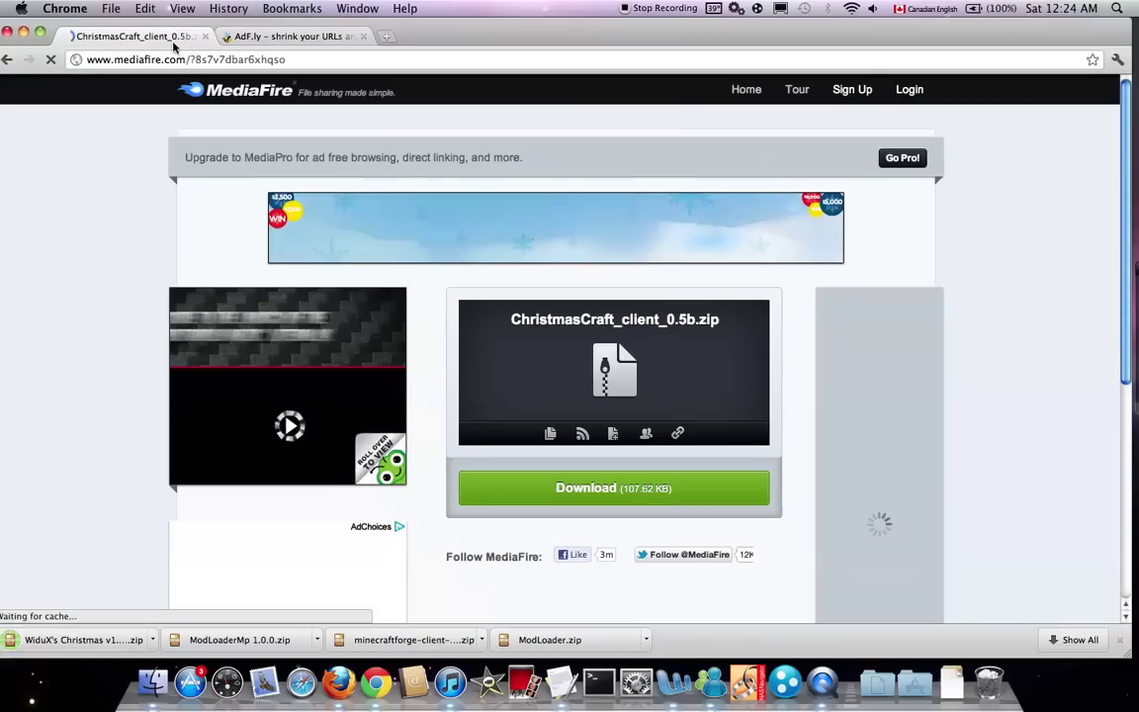
pyautogui.click(568, 484)
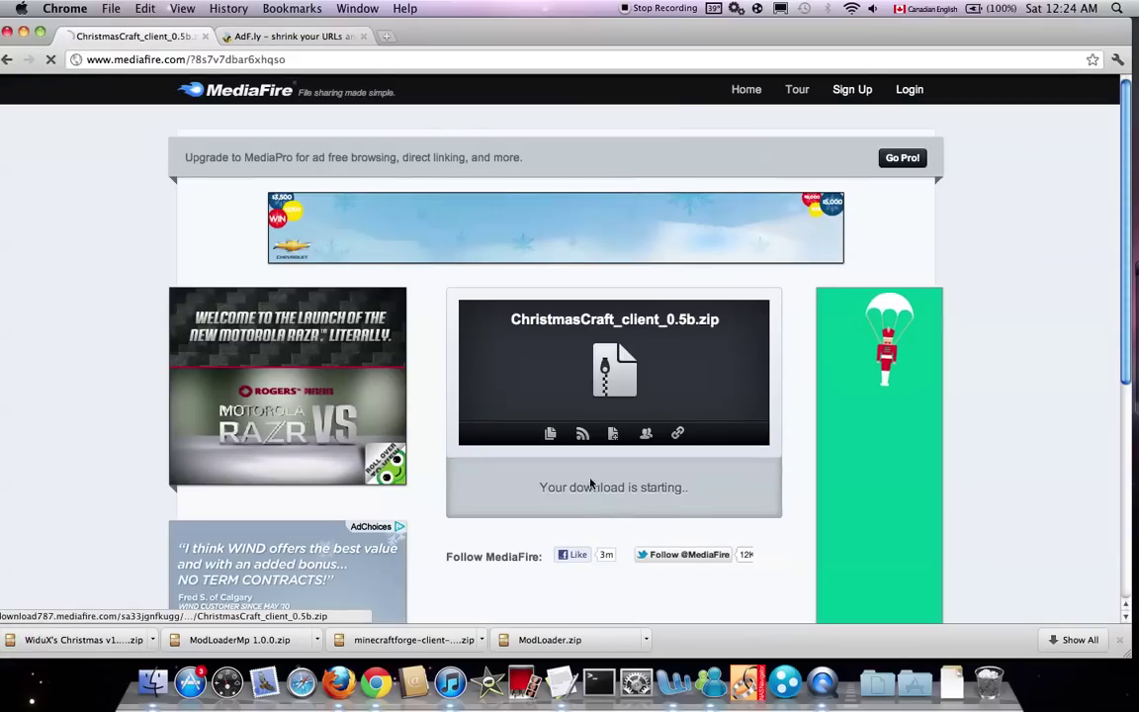
pyautogui.click(205, 36)
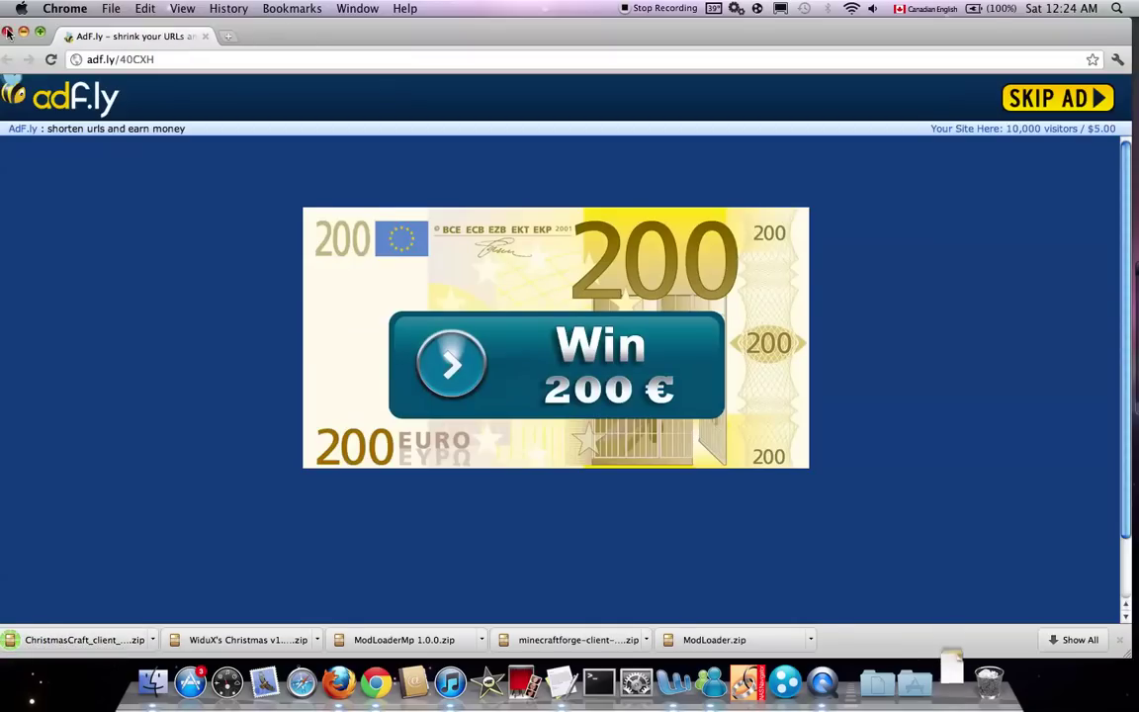
# Close the main browser window and the MacKeeper and LiveOutdoors pop-up windows.
pyautogui.click(8, 31)
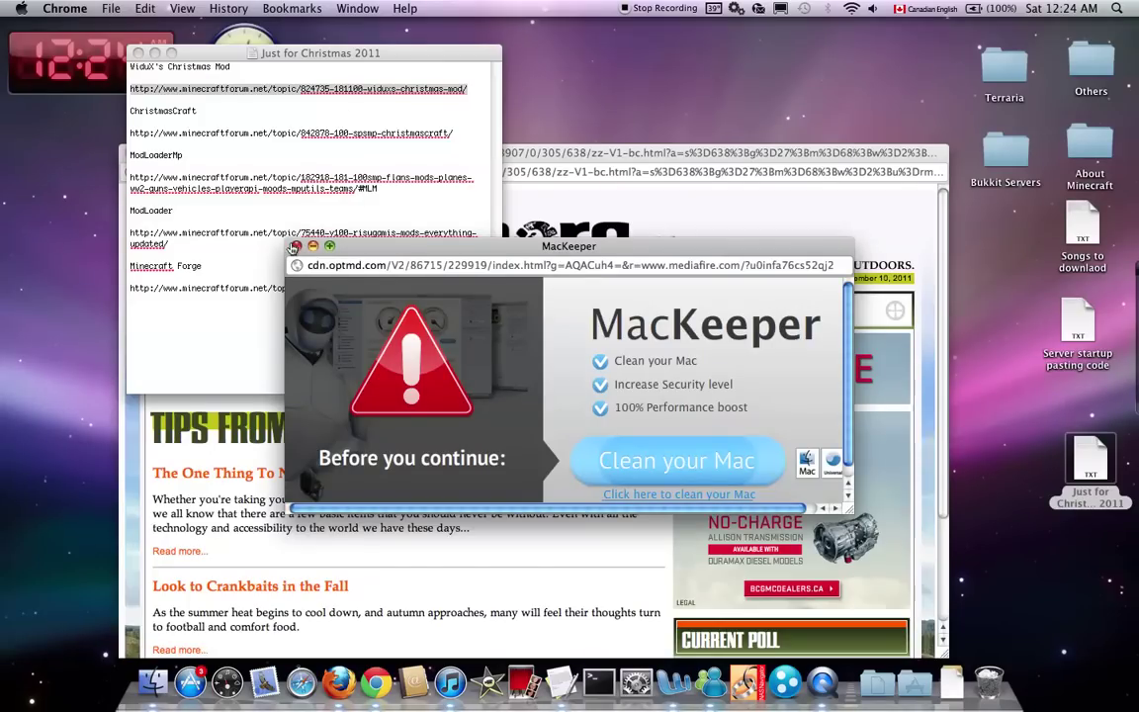
pyautogui.click(293, 246)
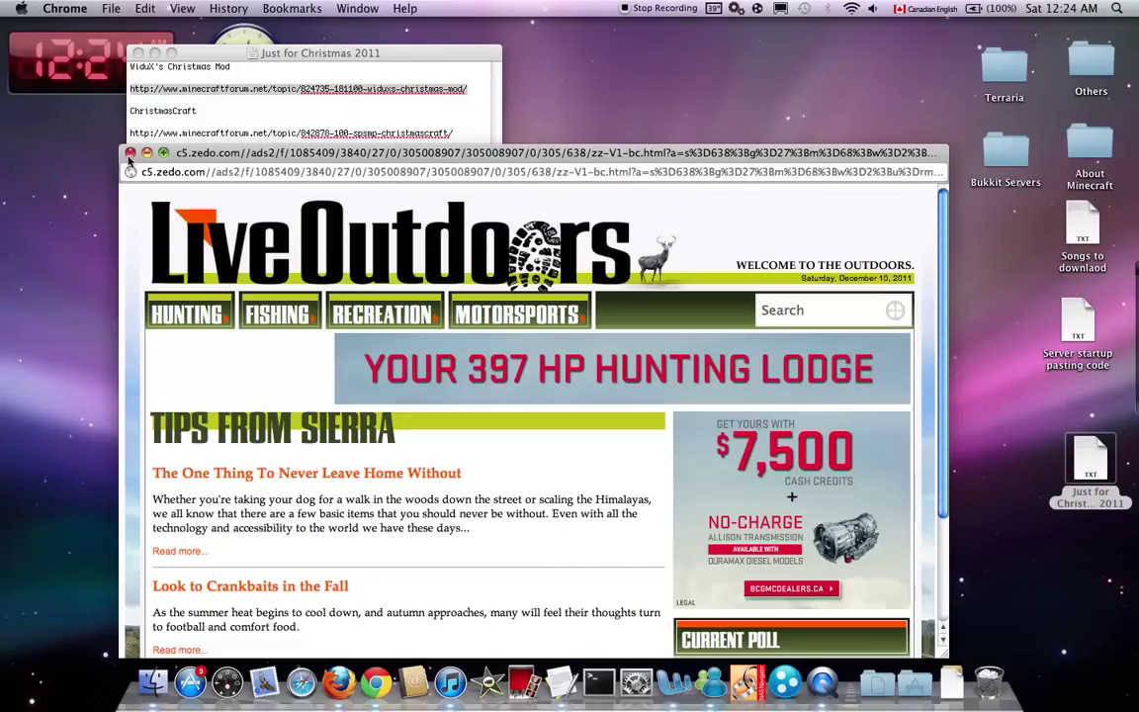
pyautogui.click(130, 154)
# Switch to Finder, move its window to the screen's upper-left corner, and open the Downloads folder.
pyautogui.click(153, 681)
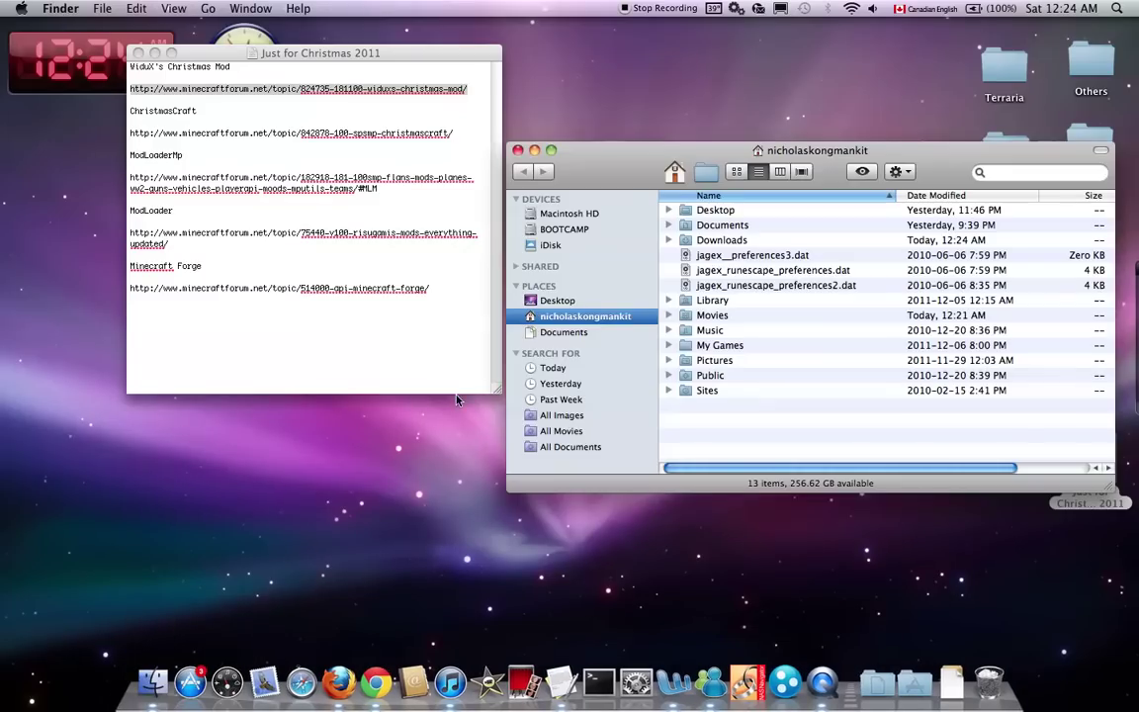
pyautogui.moveTo(730, 150); pyautogui.dragTo(212, 26)
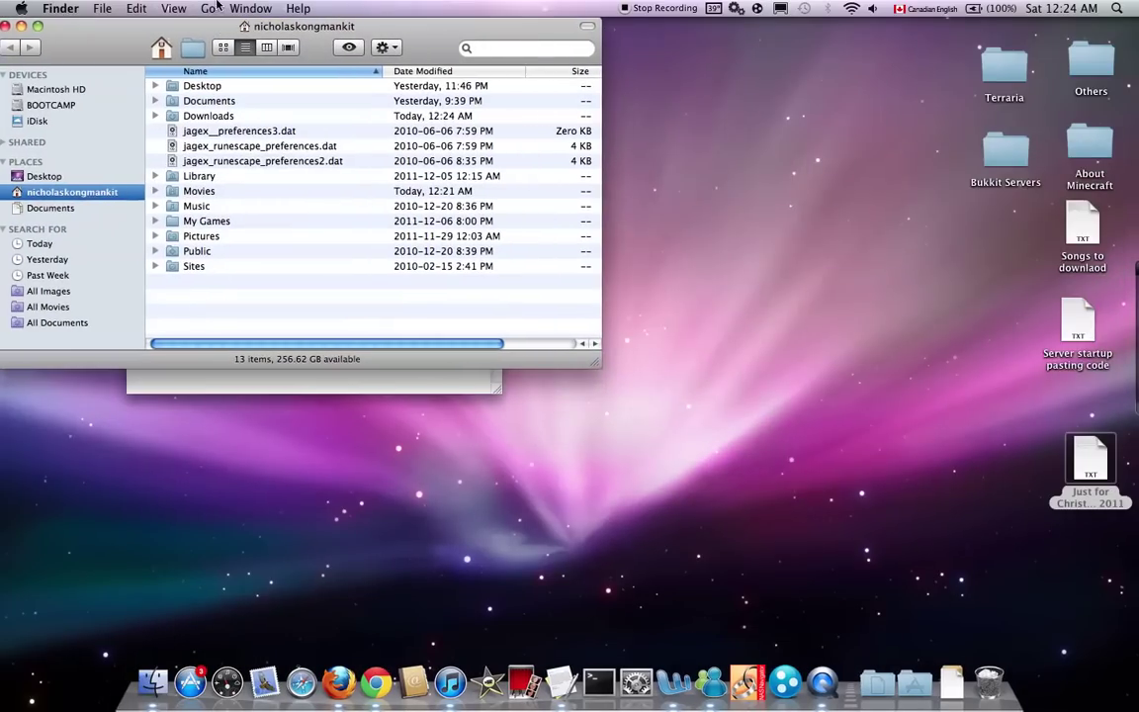
pyautogui.doubleClick(201, 116)
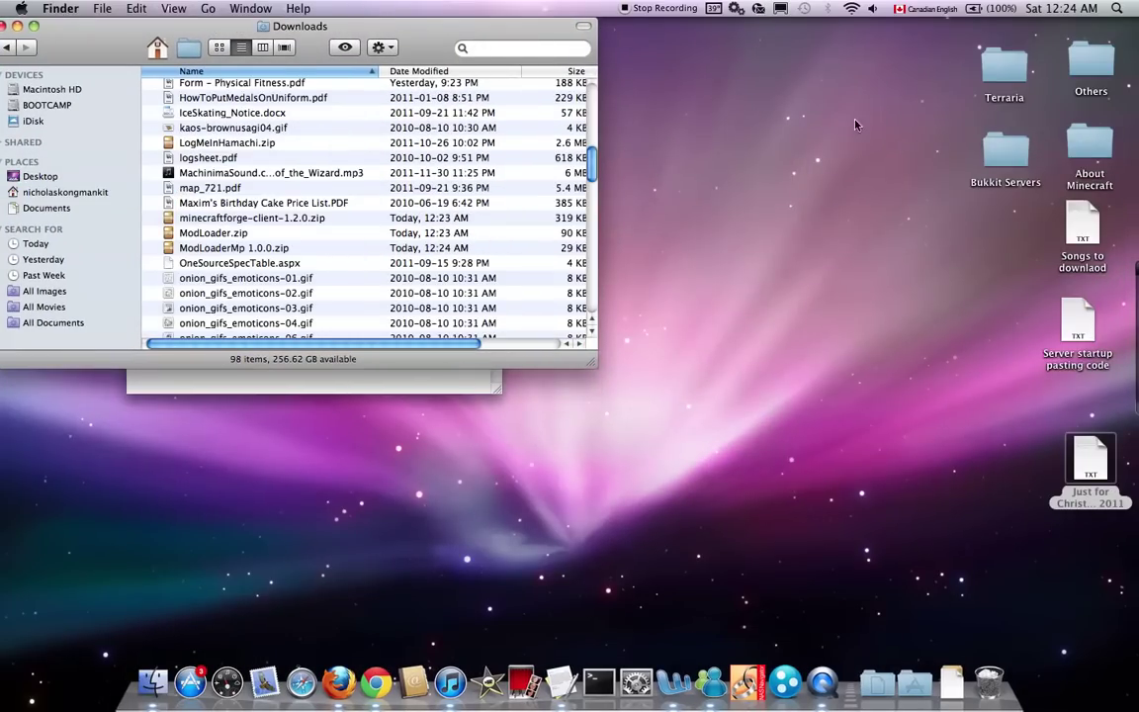
# Open the zips and rars 1.0.0 folder inside About Minecraft and place its window beside the Downloads window.
pyautogui.doubleClick(1070, 138)
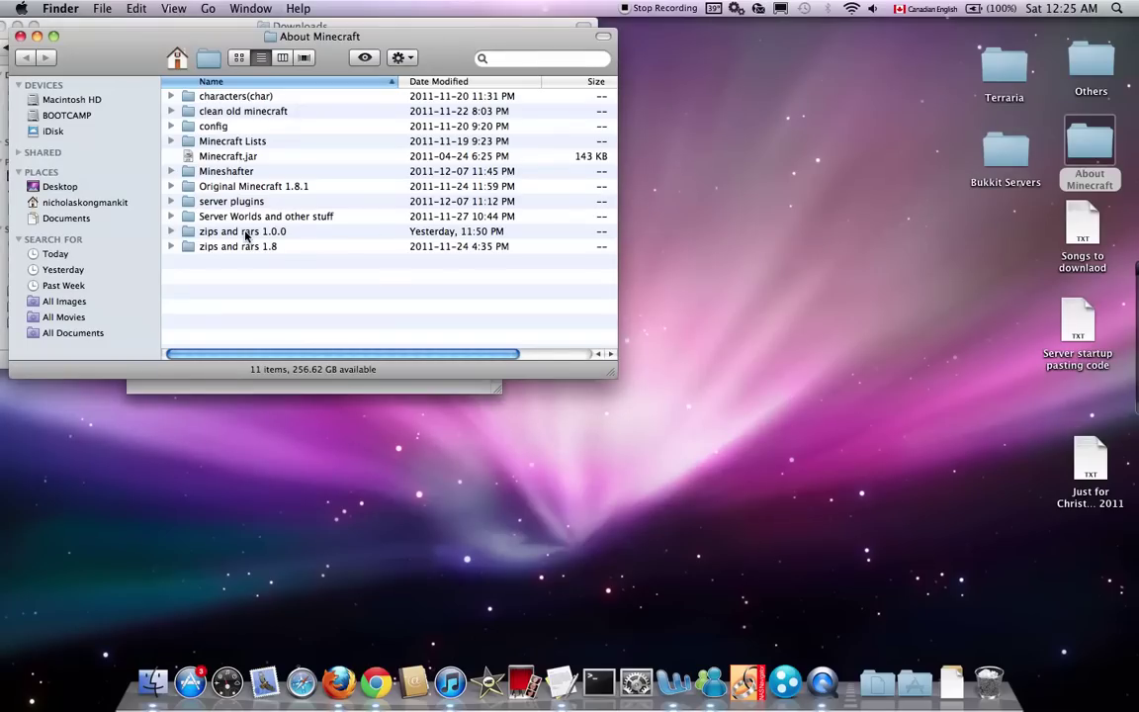
pyautogui.doubleClick(247, 232)
pyautogui.click(255, 98)
pyautogui.keyDown('super'); pyautogui.click(255, 113); pyautogui.keyUp('super')
pyautogui.rightClick(256, 113)
pyautogui.click(287, 131)
pyautogui.moveTo(309, 52); pyautogui.dragTo(806, 184)
# Move minecraftforge-client-1.2.0.zip, ModLoader.zip and ModLoaderMp 1.0.0.zip from Downloads into zips and rars 1.0.0, replacing all existing copies.
pyautogui.click(218, 208)
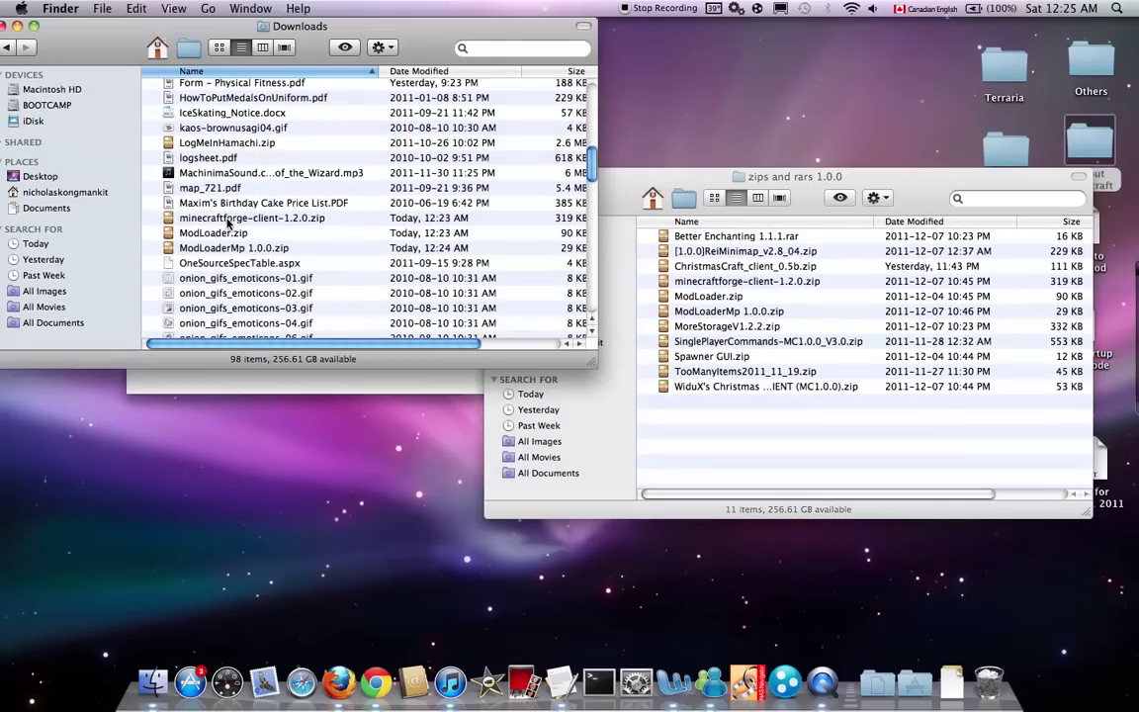
pyautogui.click(229, 220)
pyautogui.keyDown('shift'); pyautogui.click(229, 248); pyautogui.keyUp('shift')
pyautogui.moveTo(229, 243); pyautogui.dragTo(801, 381)
pyautogui.click(448, 199)
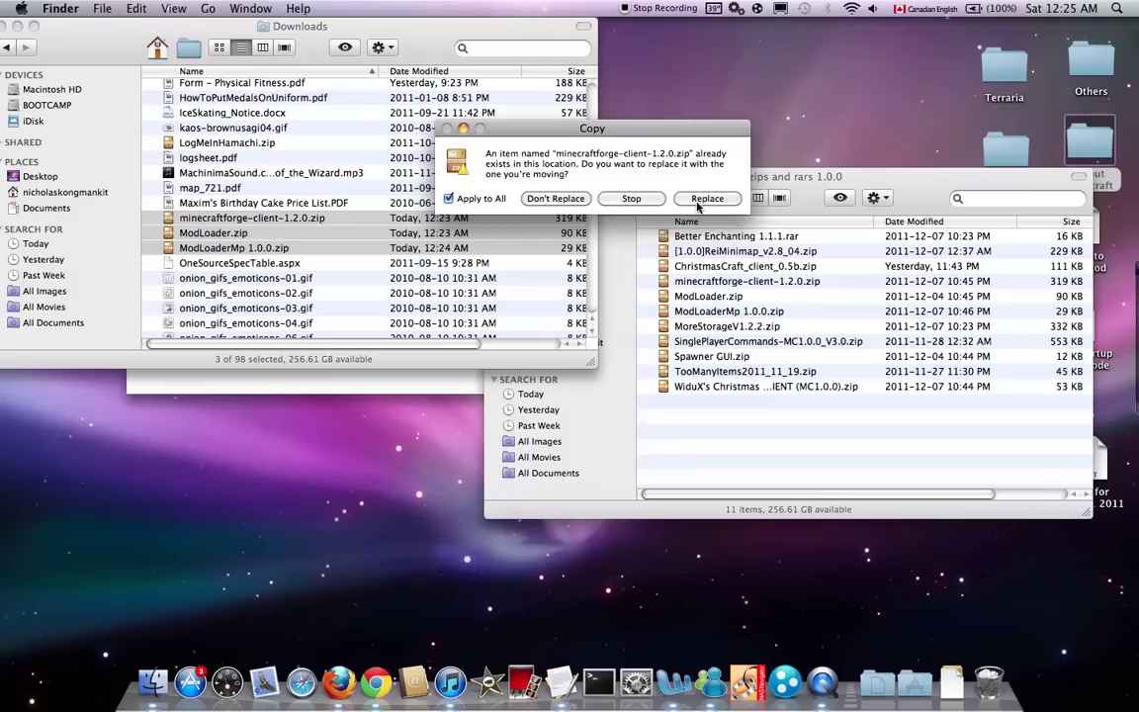
pyautogui.click(704, 198)
# Move ChristmasCraft_client_0.5b.zip from Downloads into zips and rars 1.0.0, replacing the existing copy.
pyautogui.scroll(10, 341, 234)
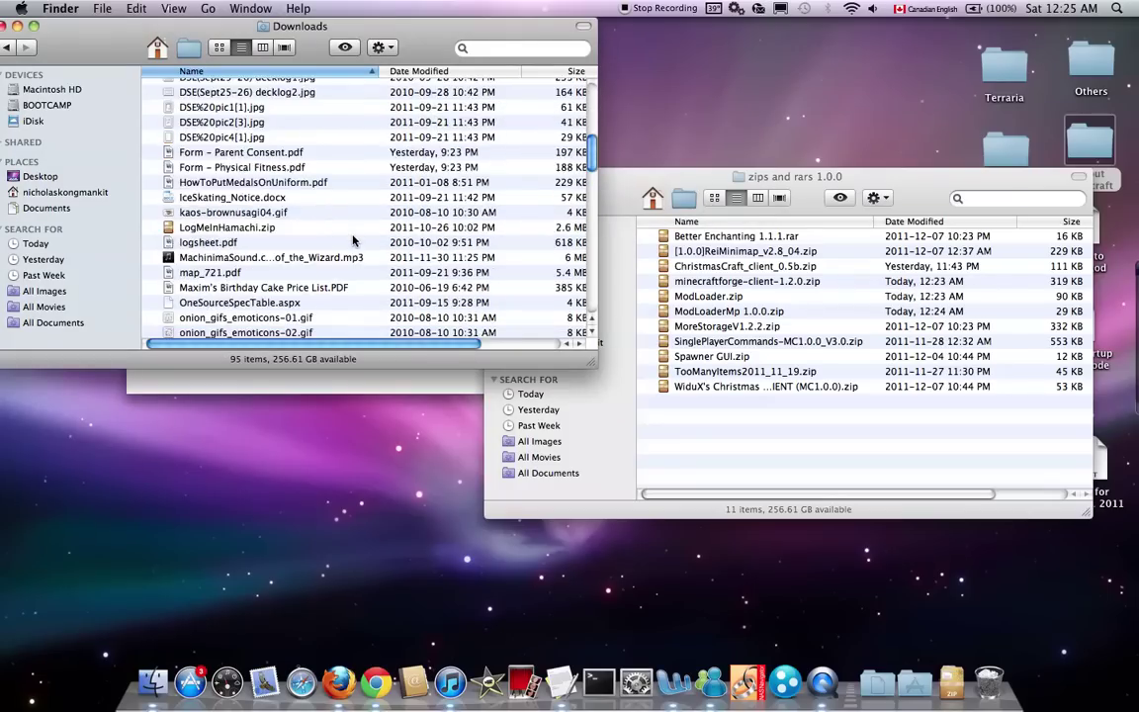
pyautogui.moveTo(220, 250); pyautogui.dragTo(778, 301)
pyautogui.click(709, 198)
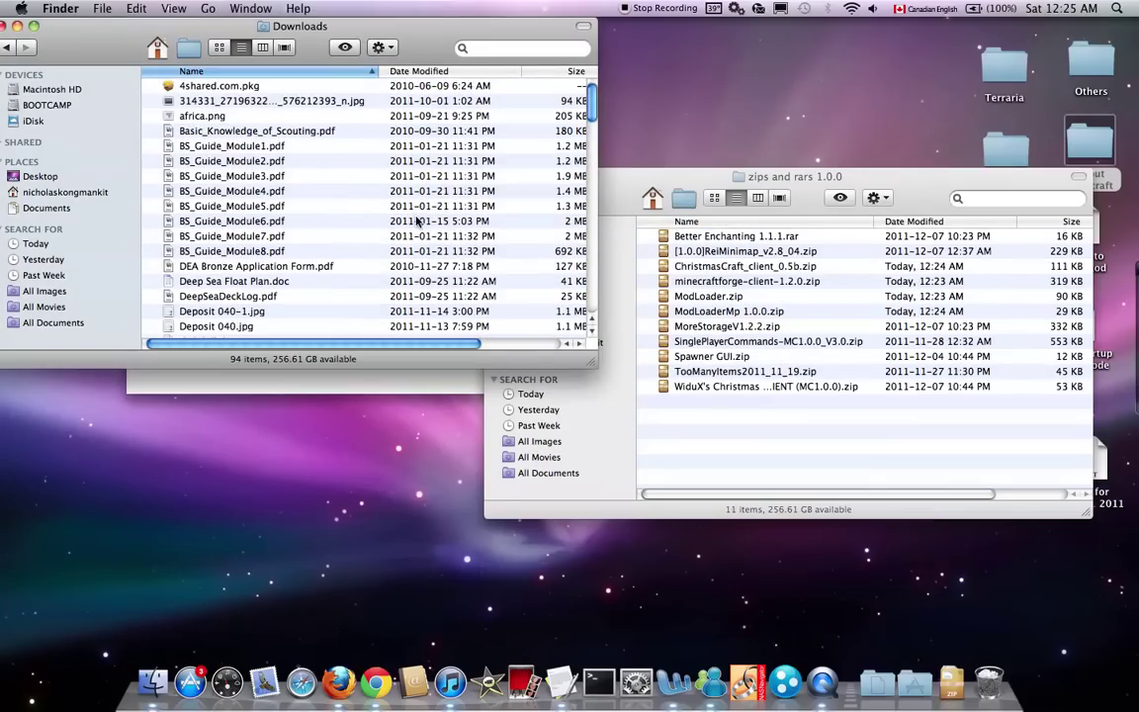
# Move WiduX's Christmas v1.1 CLIENT (MC1.0.0).zip from Downloads into zips and rars 1.0.0, replacing the existing copy.
pyautogui.scroll(-4, 331, 143)
pyautogui.scroll(-15, 331, 143)
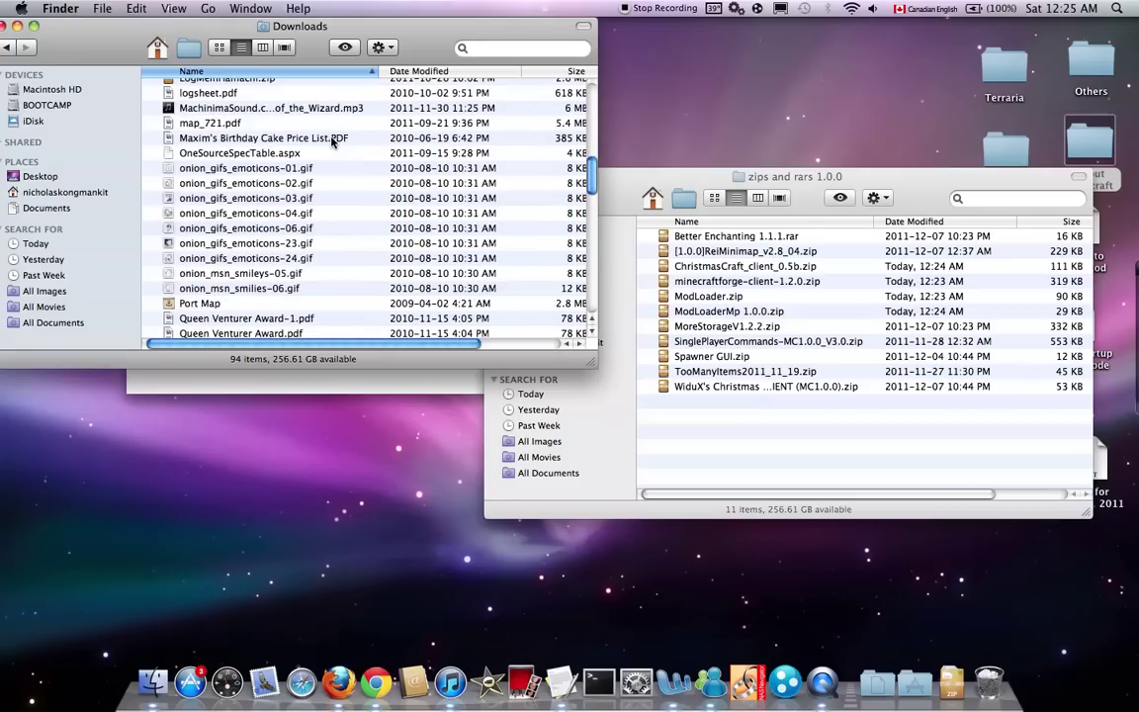
pyautogui.scroll(-10, 331, 143)
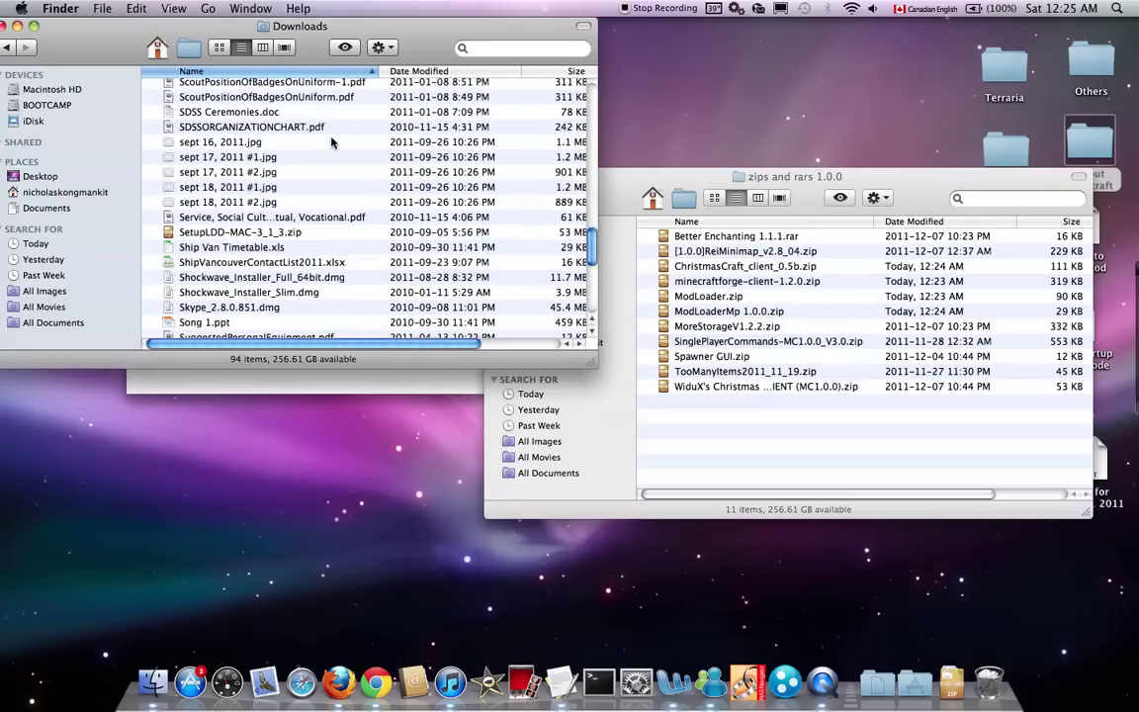
pyautogui.scroll(-3, 331, 141)
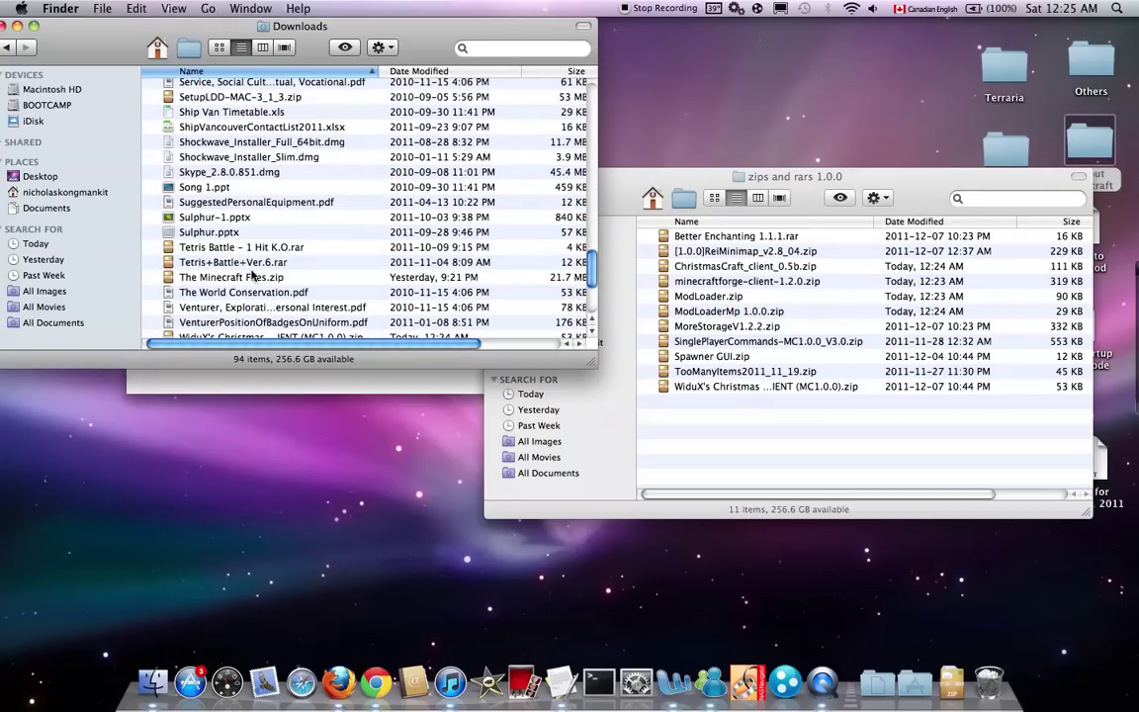
pyautogui.scroll(-10, 219, 272)
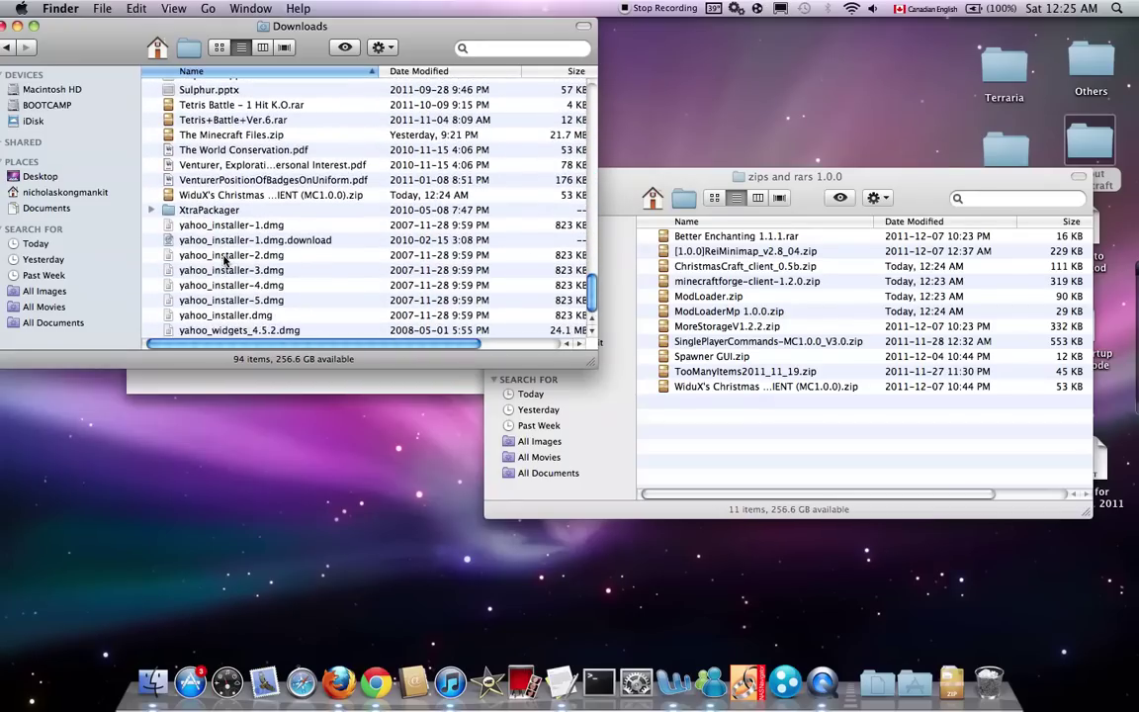
pyautogui.moveTo(243, 198); pyautogui.dragTo(780, 284)
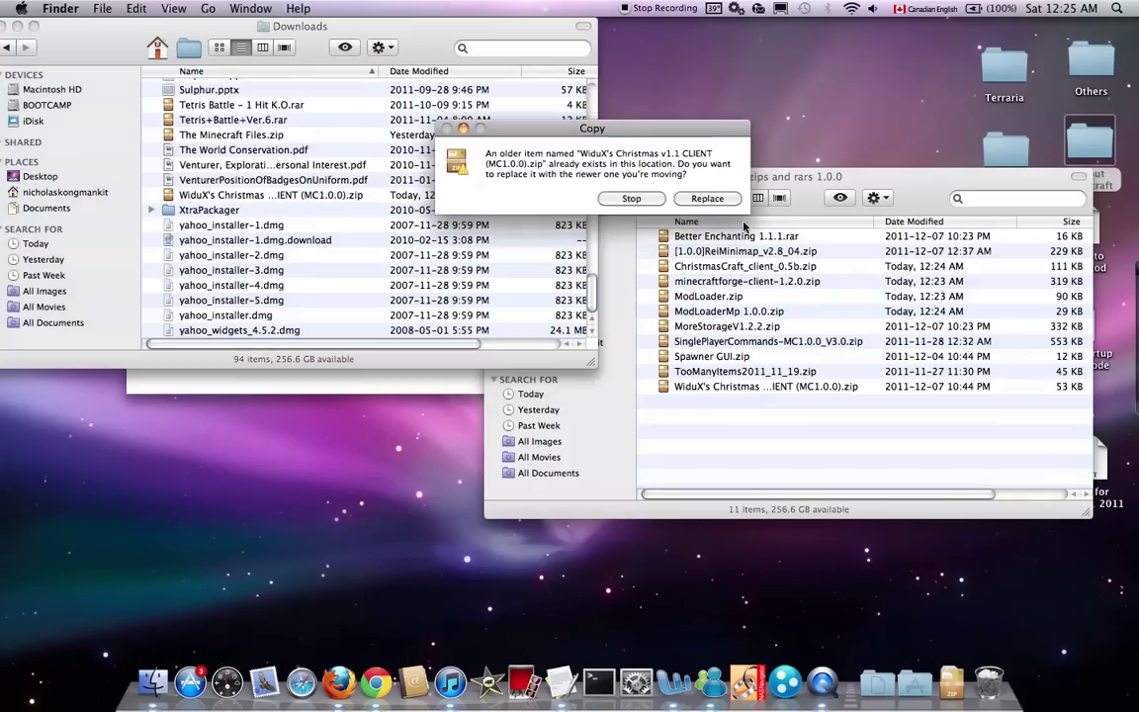
pyautogui.click(707, 200)
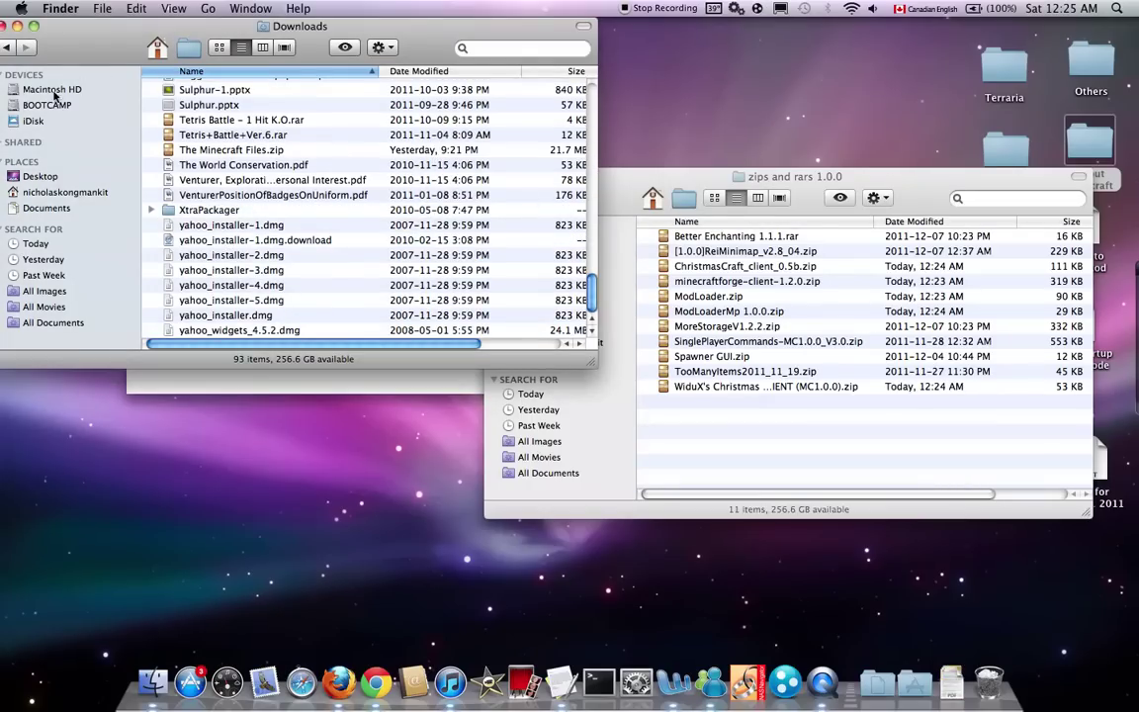
# In the Downloads window, go to the home folder's Library and open Application Support, minecraft, bin and the minecraft.jar folder.
pyautogui.click(66, 192)
pyautogui.click(195, 178)
pyautogui.doubleClick(195, 178)
pyautogui.doubleClick(213, 101)
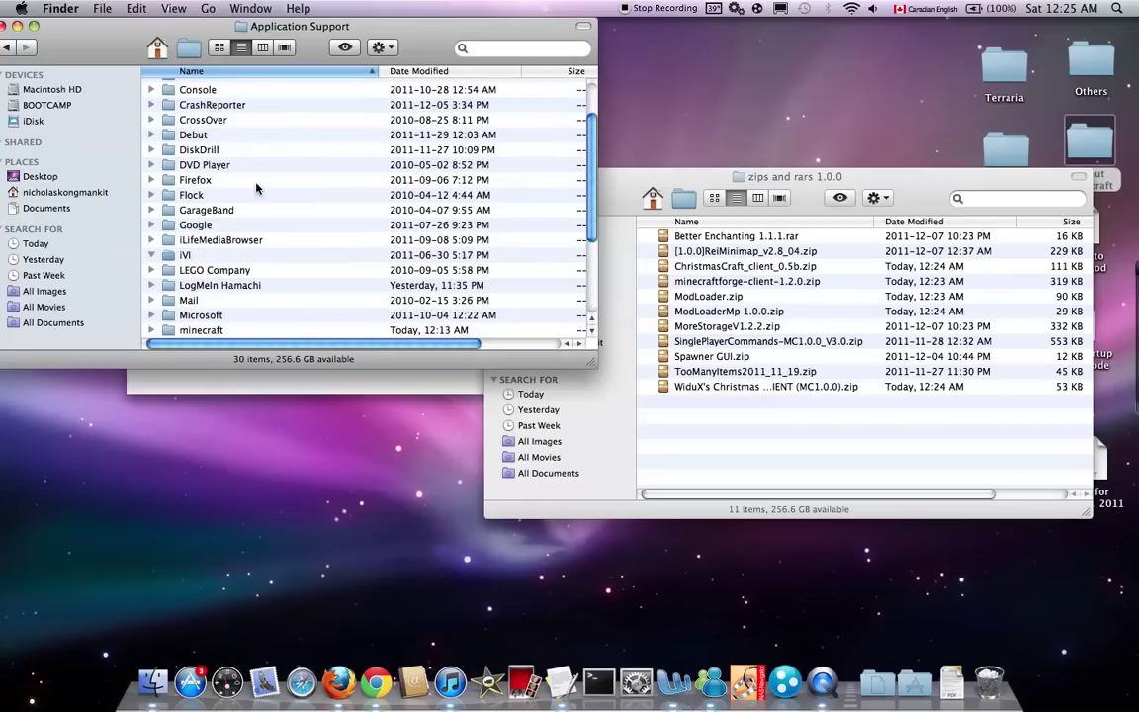
pyautogui.doubleClick(200, 330)
pyautogui.doubleClick(185, 86)
pyautogui.doubleClick(225, 132)
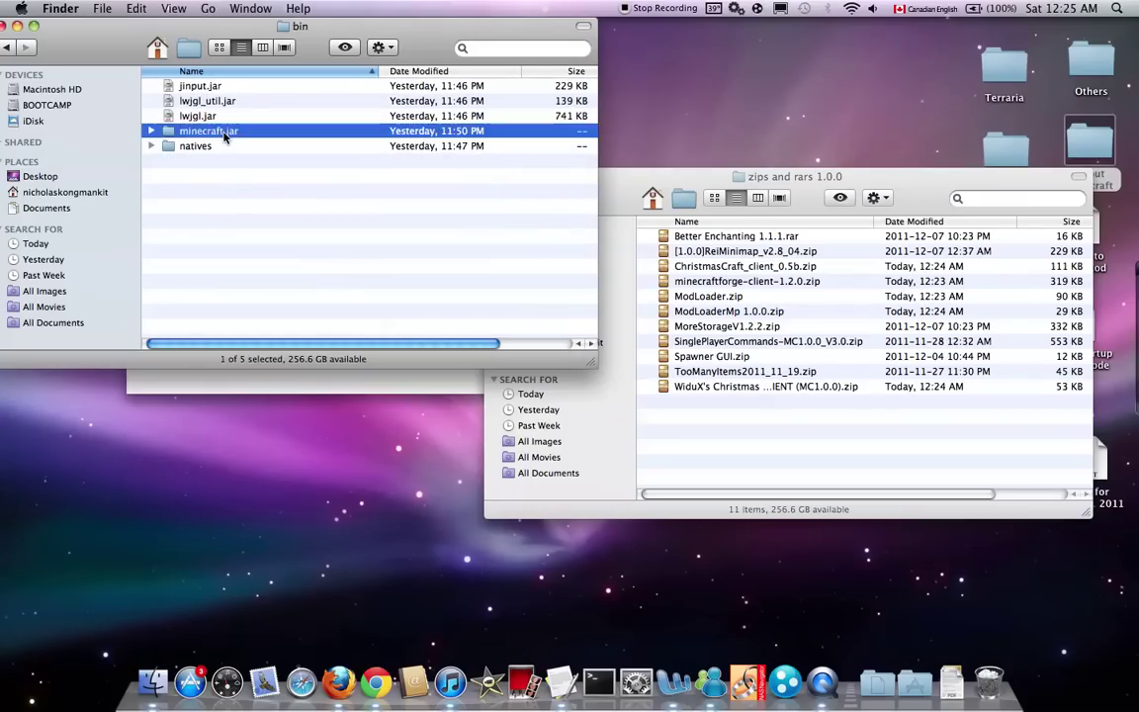
pyautogui.scroll(10, 224, 137)
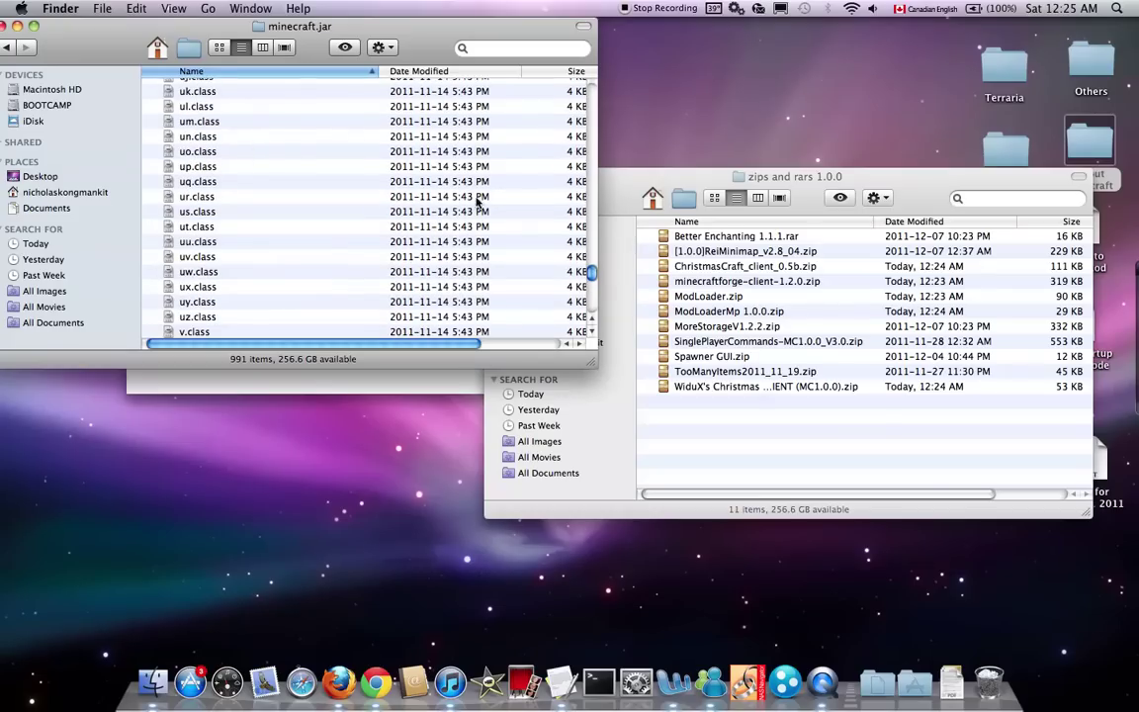
# Extract ModLoader.zip in zips and rars 1.0.0 and move all its class files into minecraft.jar, replacing all existing ones.
pyautogui.click(758, 341)
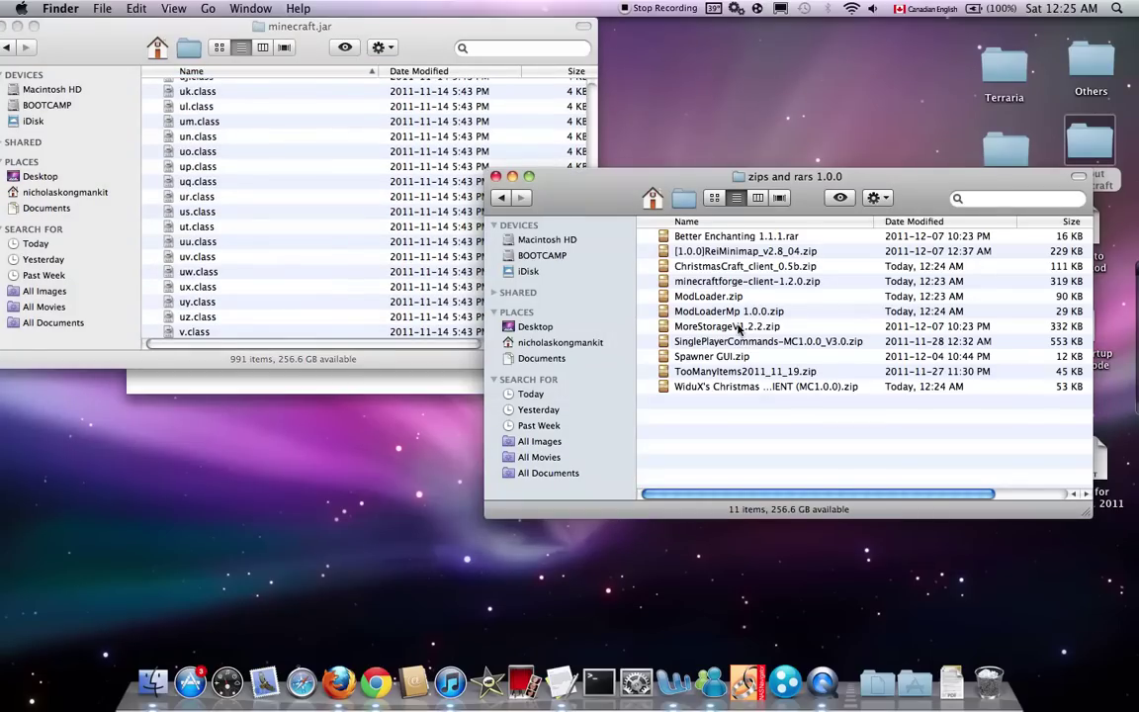
pyautogui.click(734, 297)
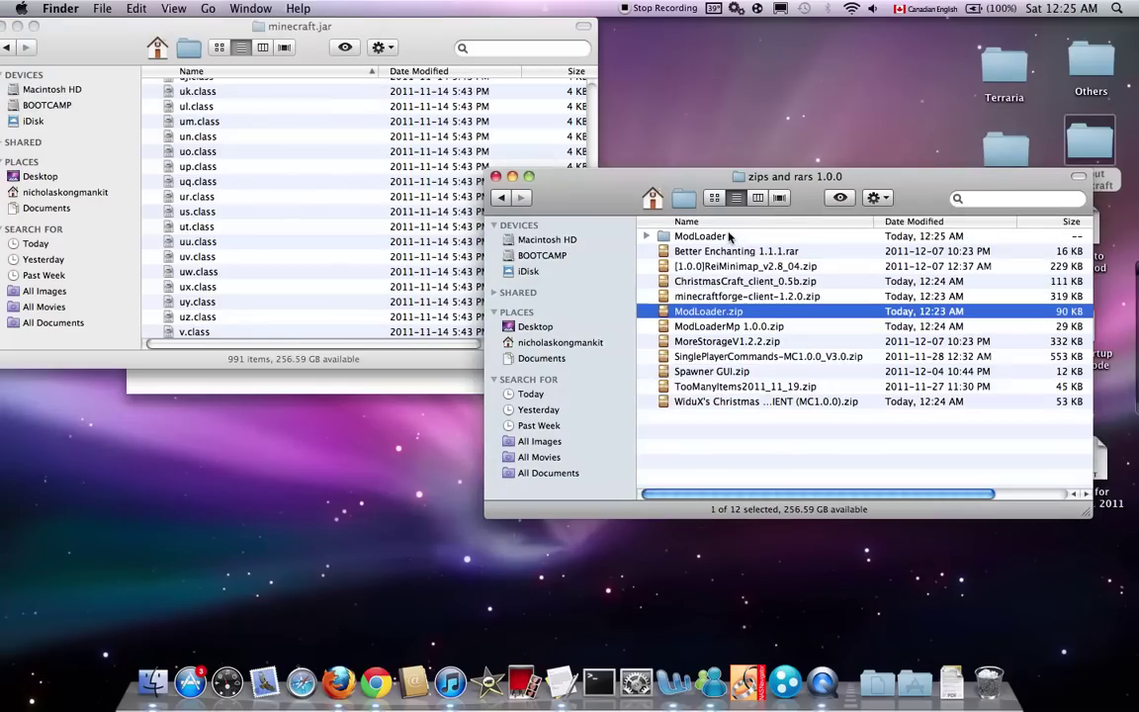
pyautogui.doubleClick(729, 237)
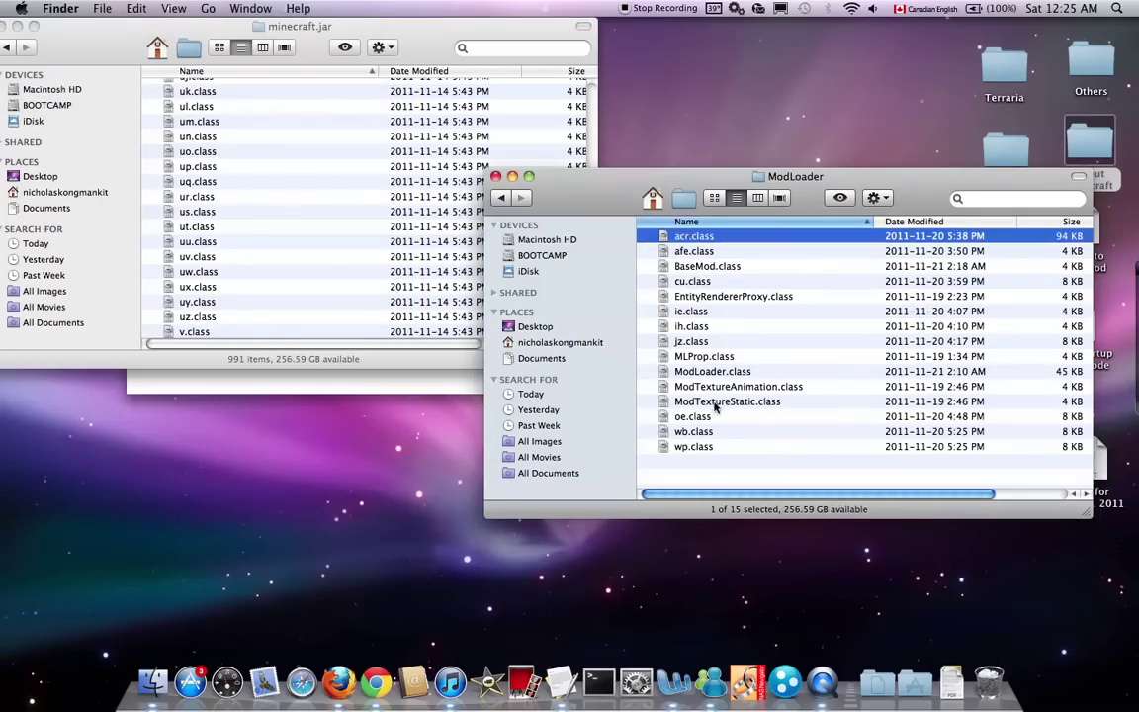
pyautogui.press('super+a')
pyautogui.moveTo(714, 450); pyautogui.dragTo(287, 225)
pyautogui.click(449, 188)
pyautogui.click(707, 188)
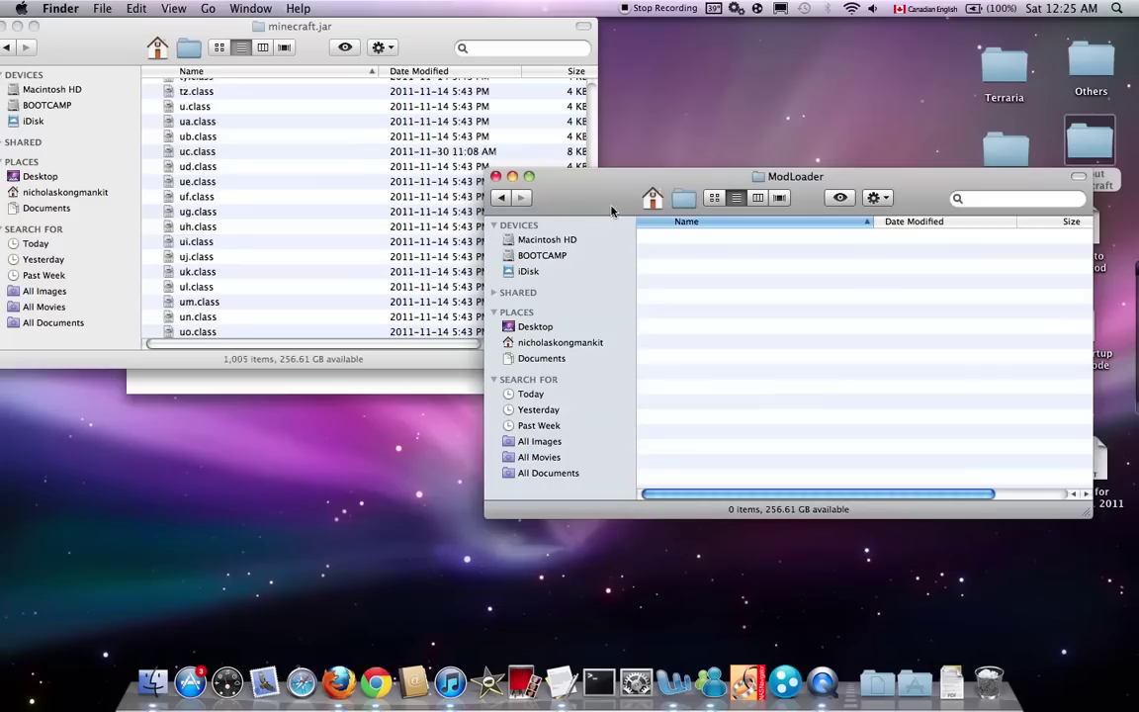
# Return to zips and rars 1.0.0 and move the emptied ModLoader folder to the Trash.
pyautogui.click(503, 200)
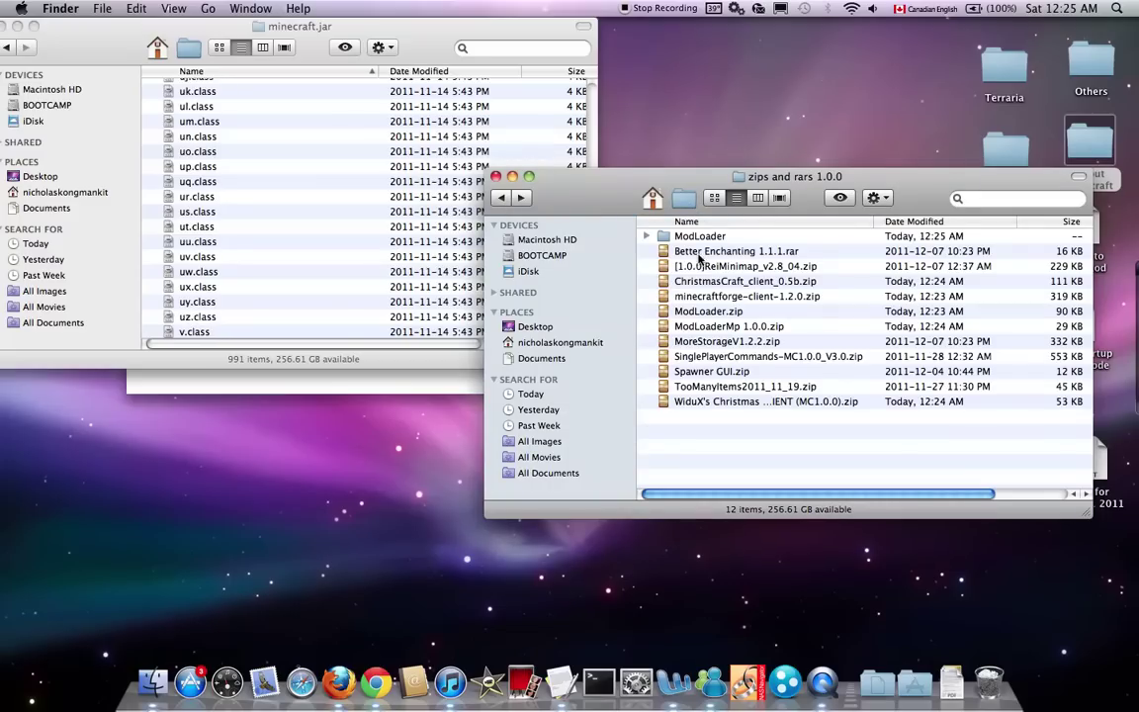
pyautogui.rightClick(723, 240)
pyautogui.click(764, 268)
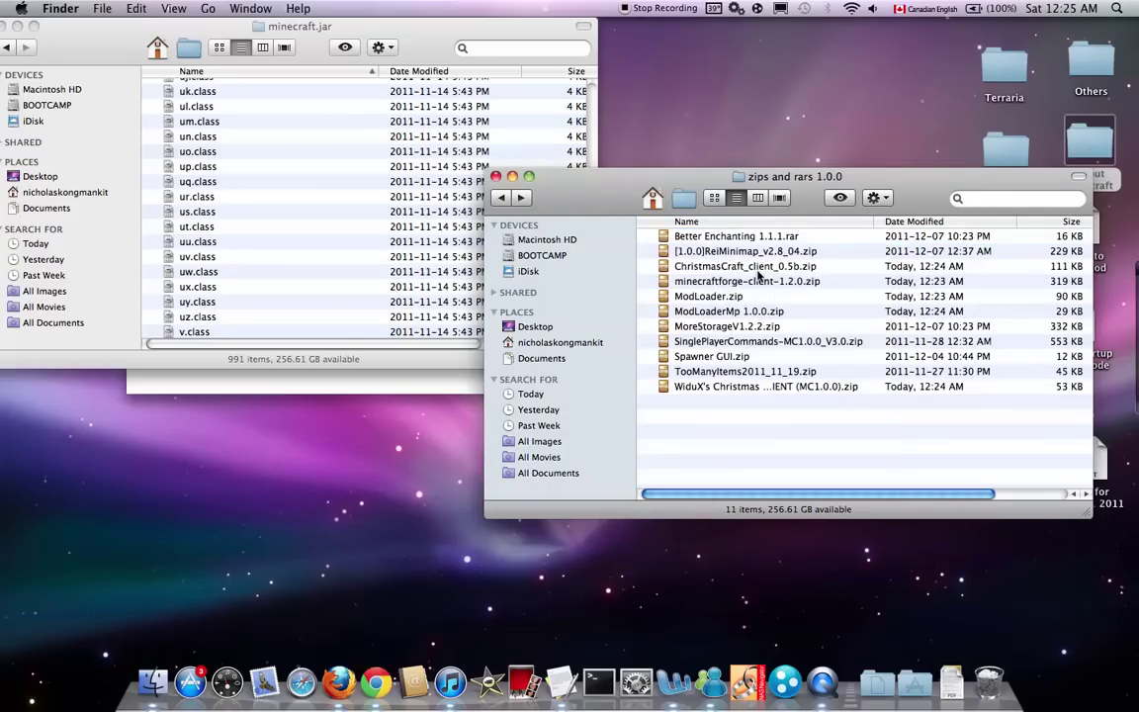
# Extract ModLoaderMp 1.0.0.zip and move all its class files into minecraft.jar, replacing the existing ones.
pyautogui.click(729, 313)
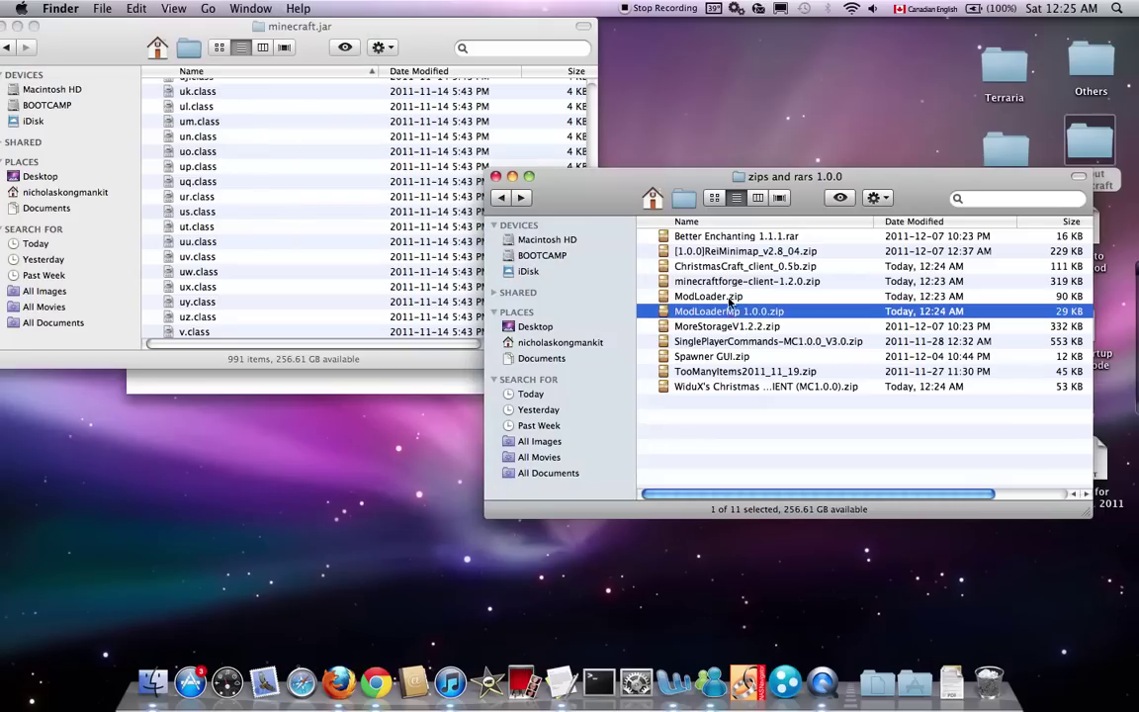
pyautogui.doubleClick(712, 238)
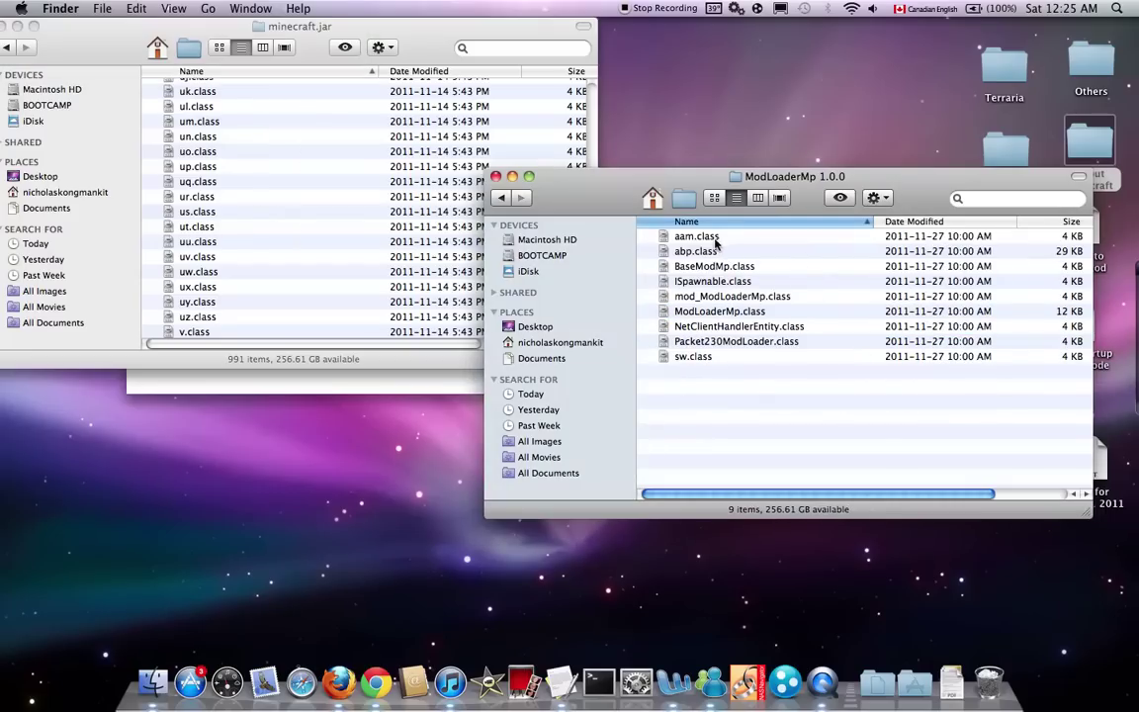
pyautogui.press('super+a')
pyautogui.moveTo(719, 274); pyautogui.dragTo(403, 252)
pyautogui.click(707, 187)
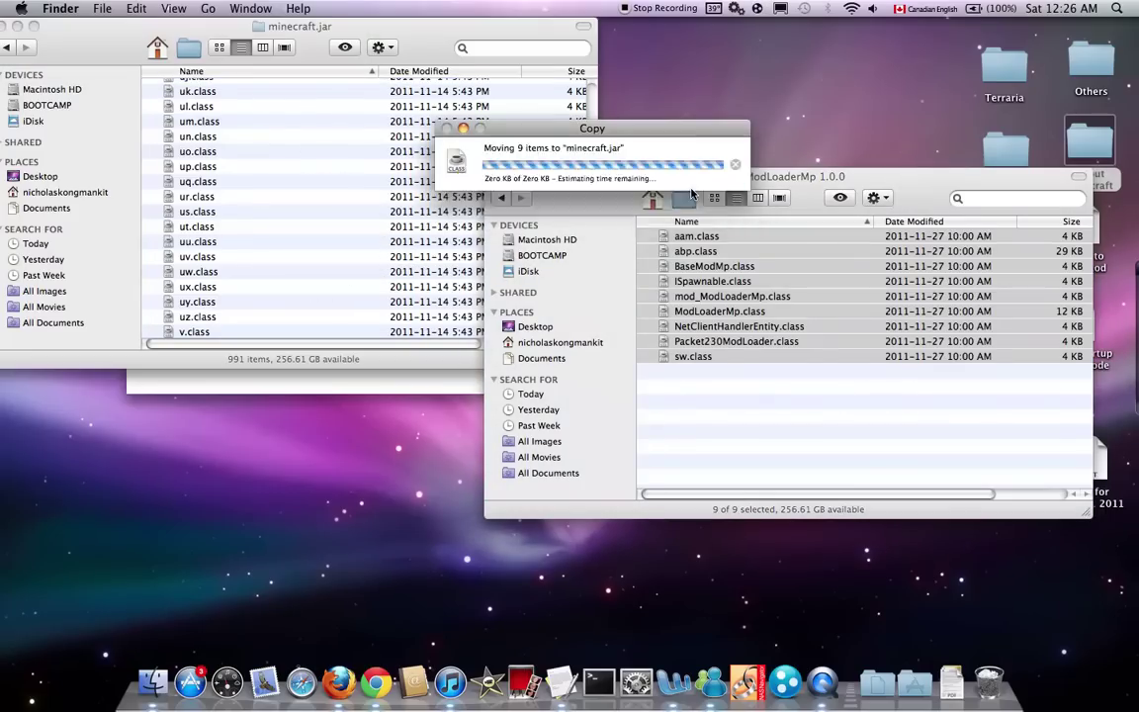
# Return to zips and rars 1.0.0 and move the emptied ModLoaderMp 1.0.0 folder to the Trash.
pyautogui.click(502, 197)
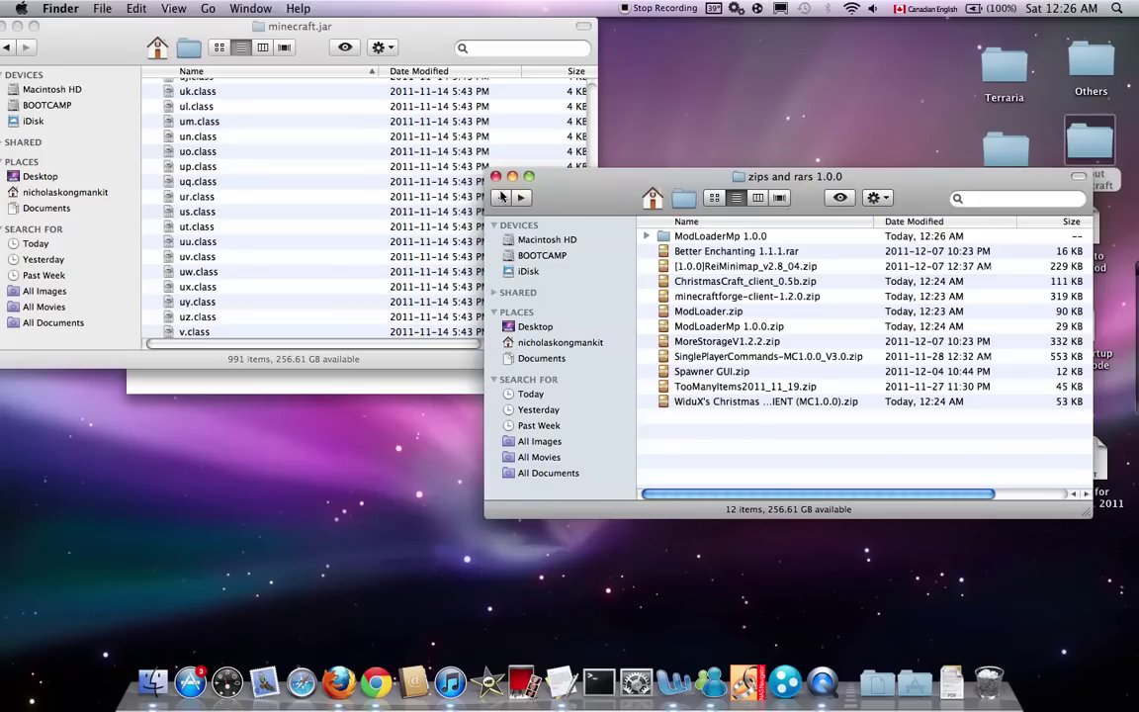
pyautogui.rightClick(774, 236)
pyautogui.click(820, 267)
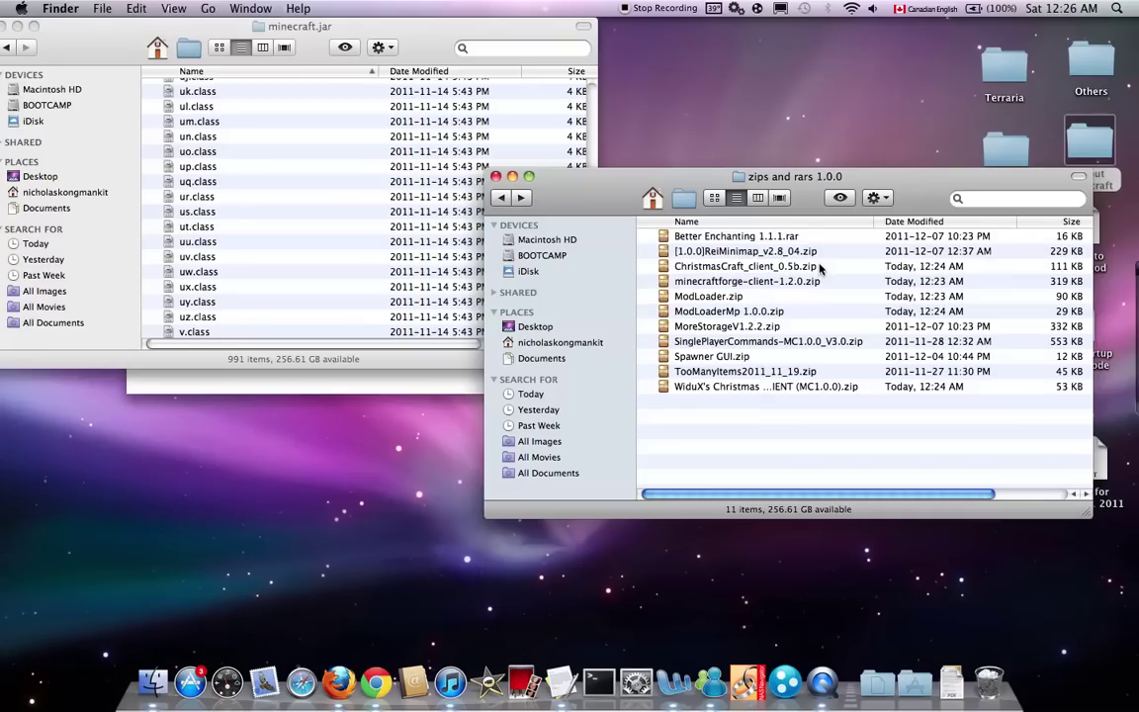
# Extract minecraftforge-client-1.2.0.zip and move all its contents into minecraft.jar, replacing all existing items.
pyautogui.click(750, 281)
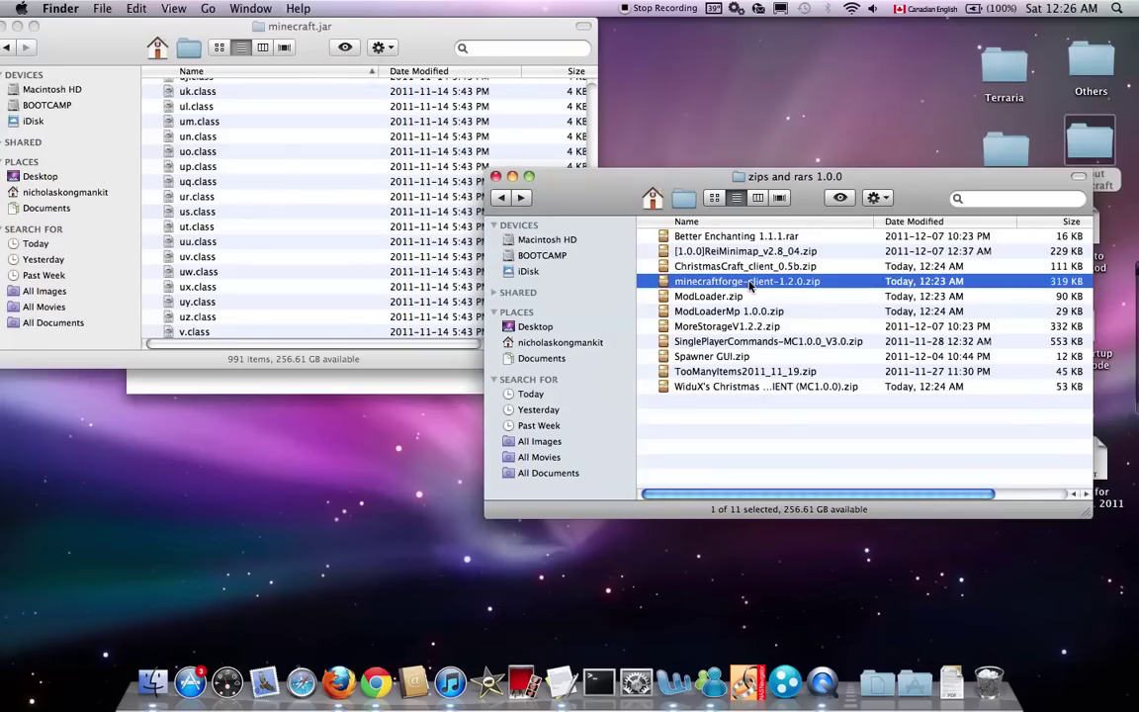
pyautogui.doubleClick(750, 282)
pyautogui.doubleClick(727, 238)
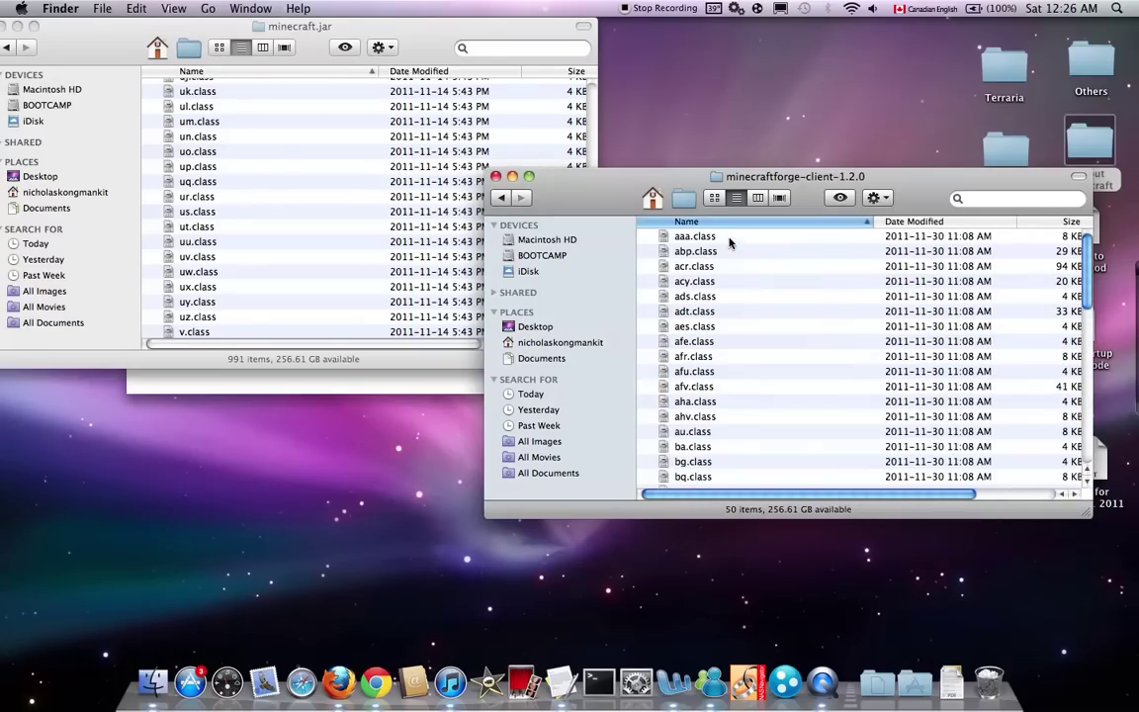
pyautogui.scroll(-10, 735, 257)
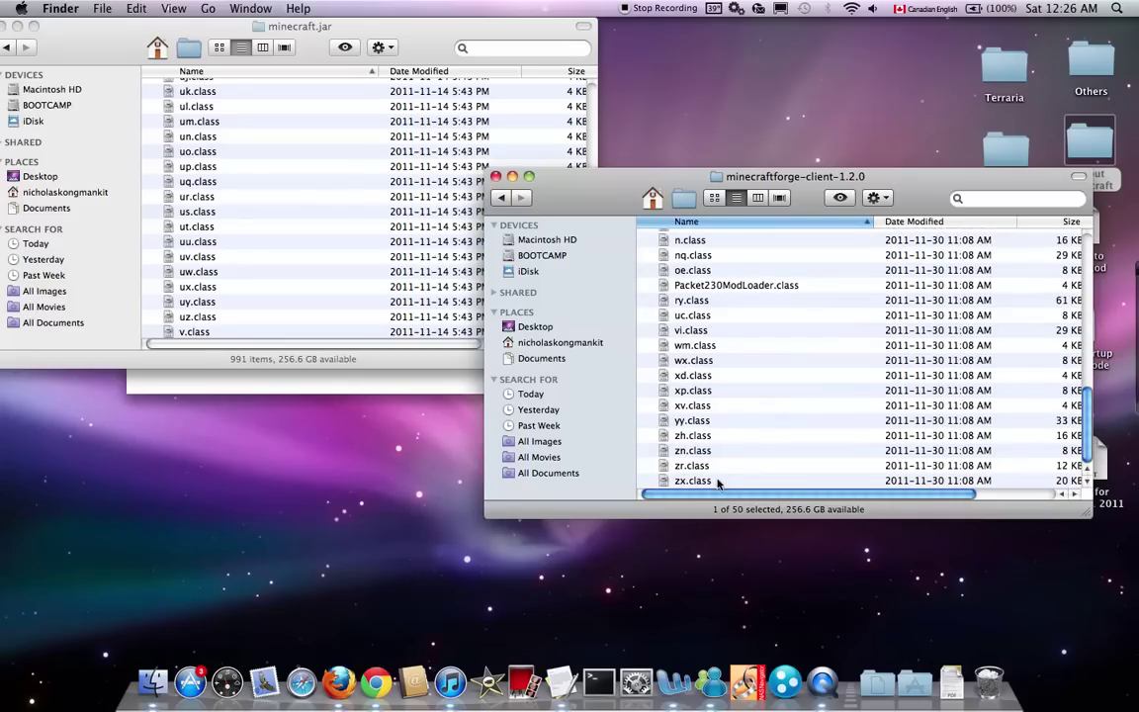
pyautogui.press('super+a')
pyautogui.moveTo(770, 411); pyautogui.dragTo(527, 176)
pyautogui.click(504, 188)
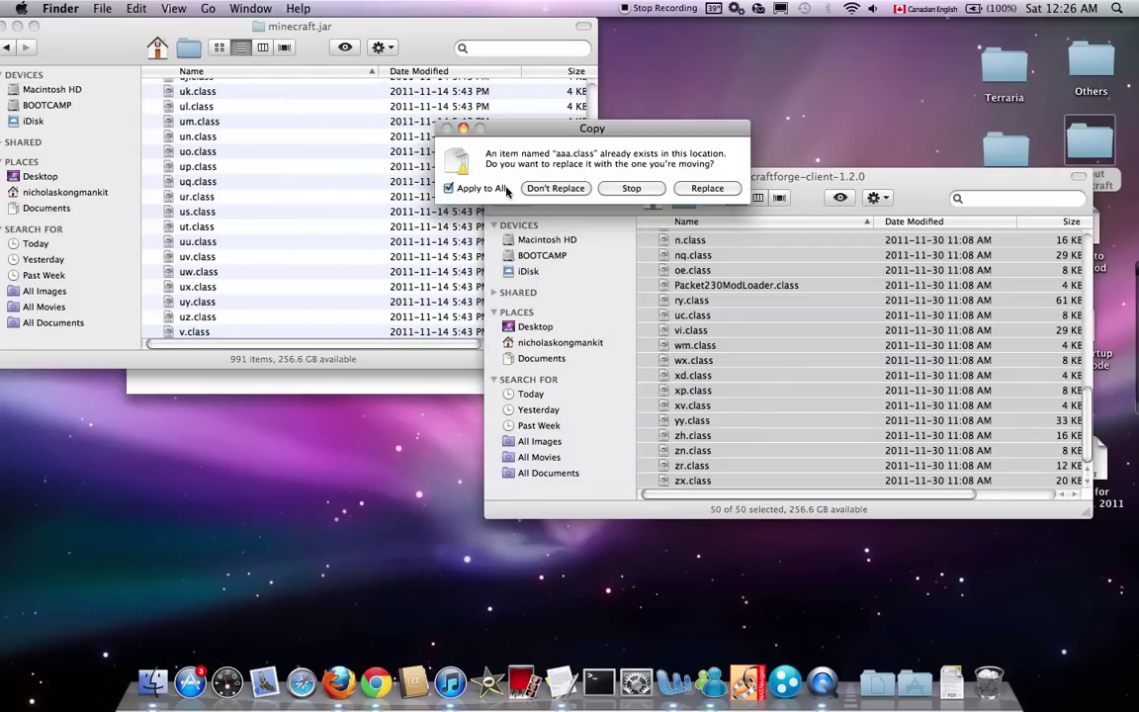
pyautogui.click(714, 189)
# Return to zips and rars 1.0.0 and move the emptied minecraftforge-client-1.2.0 folder to the Trash.
pyautogui.click(500, 198)
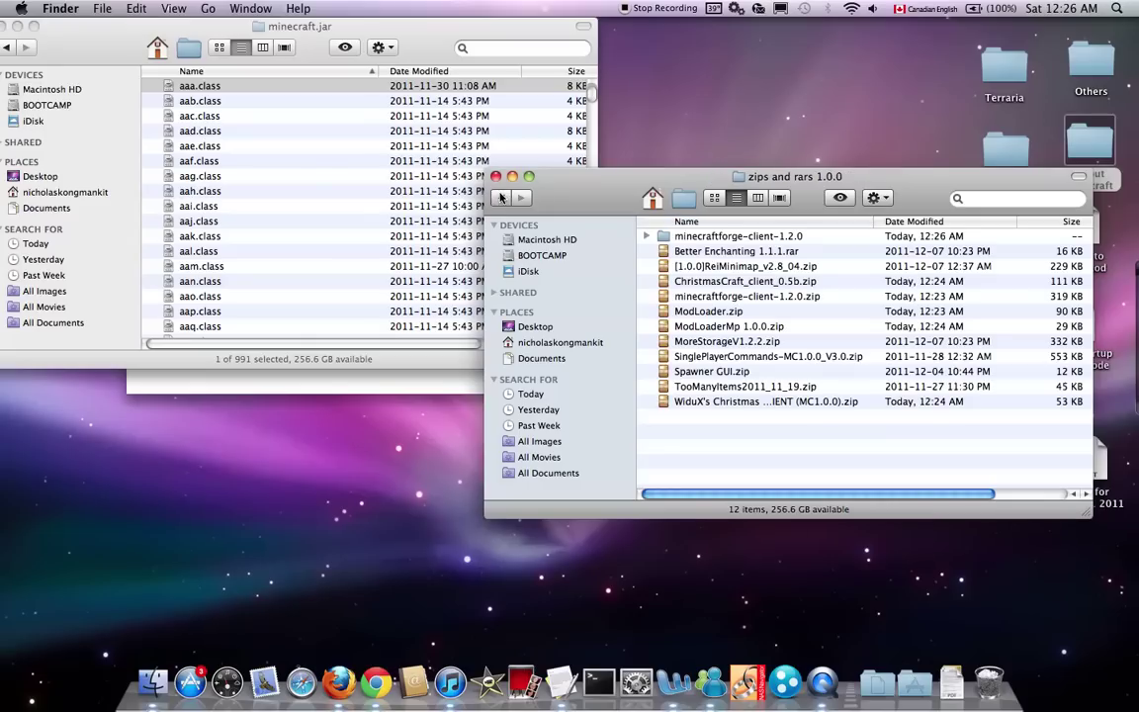
pyautogui.rightClick(735, 244)
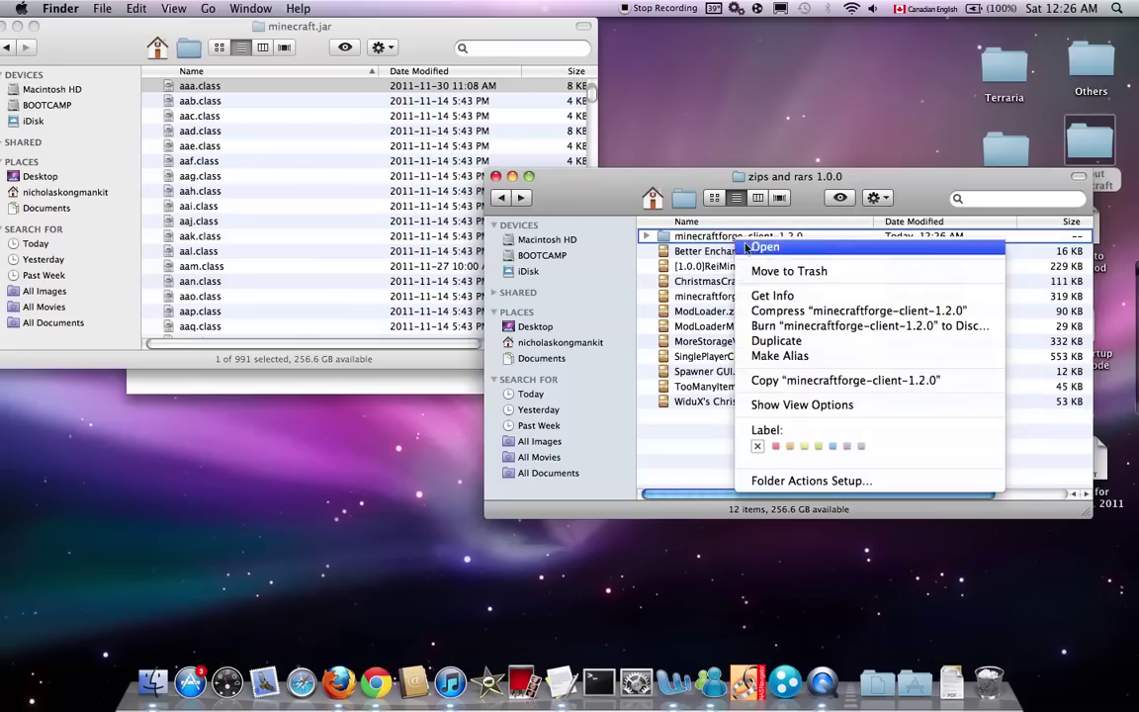
pyautogui.click(782, 275)
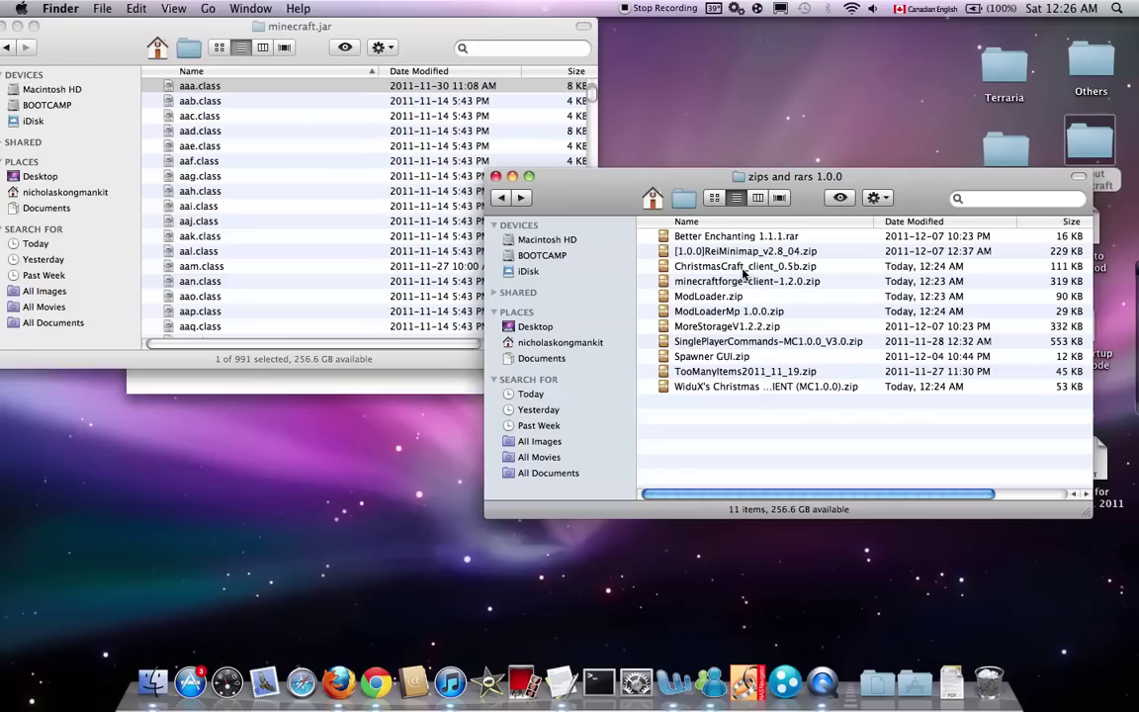
# Extract and open ChristmasCraft_client_0.5b, and in the other window open minecraft's resources/newsound/ambient/weather folder.
pyautogui.click(741, 267)
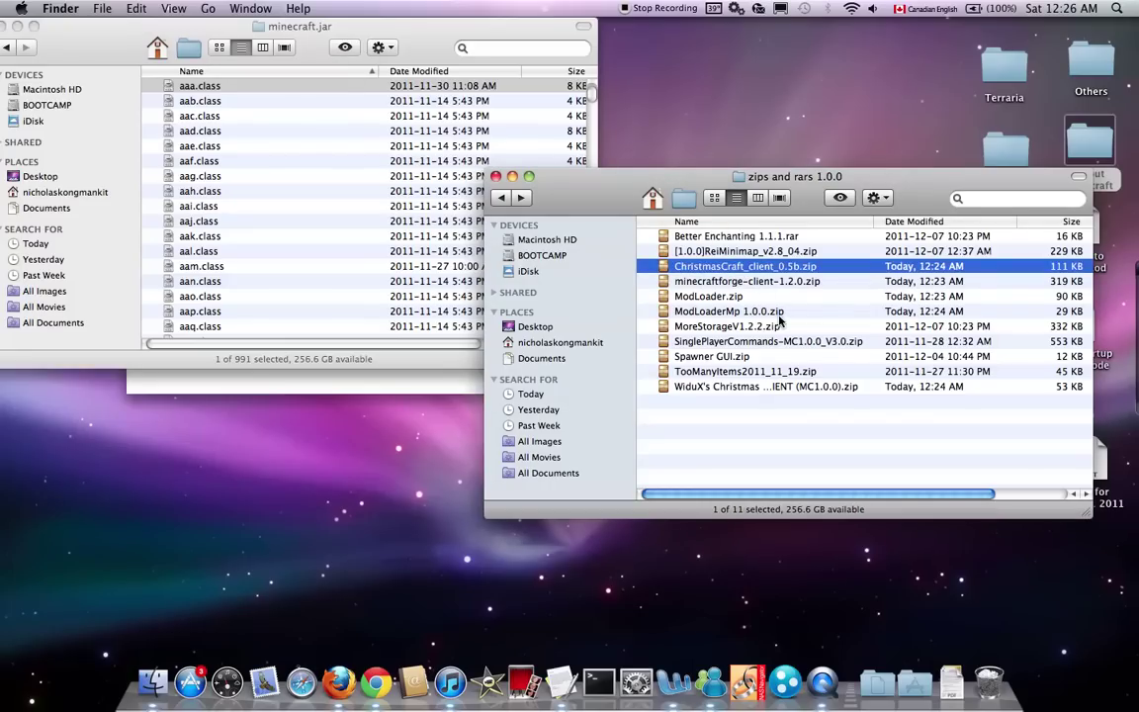
pyautogui.doubleClick(723, 235)
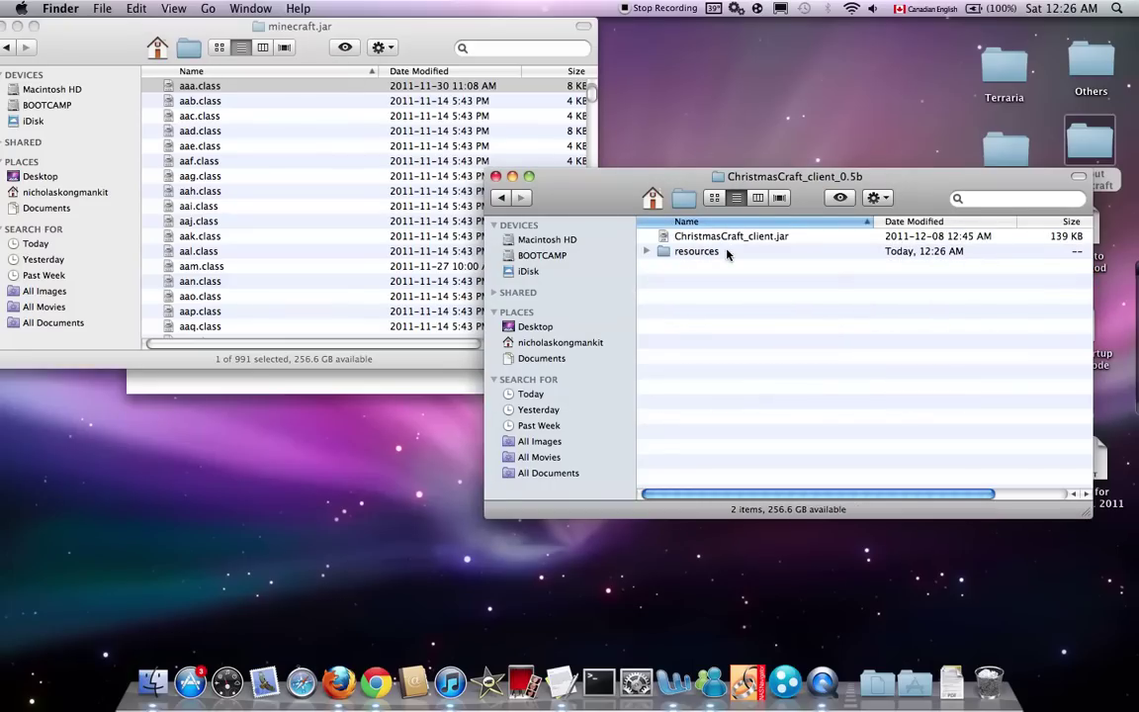
pyautogui.click(5, 50)
pyautogui.click(5, 50)
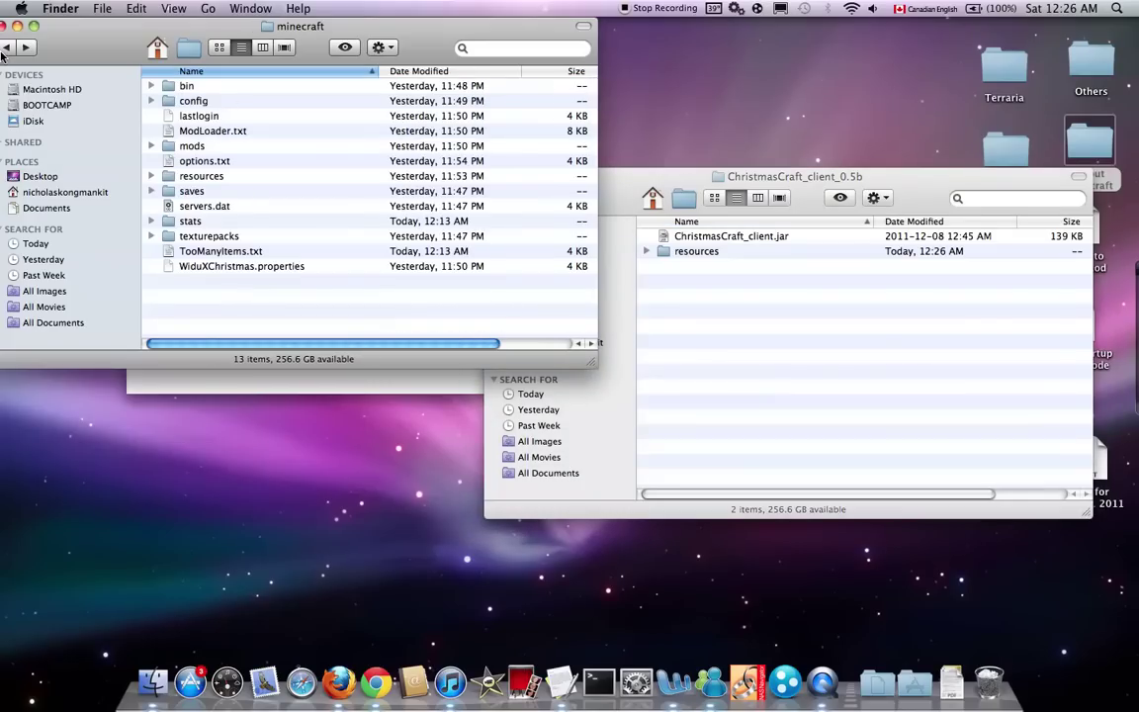
pyautogui.doubleClick(201, 178)
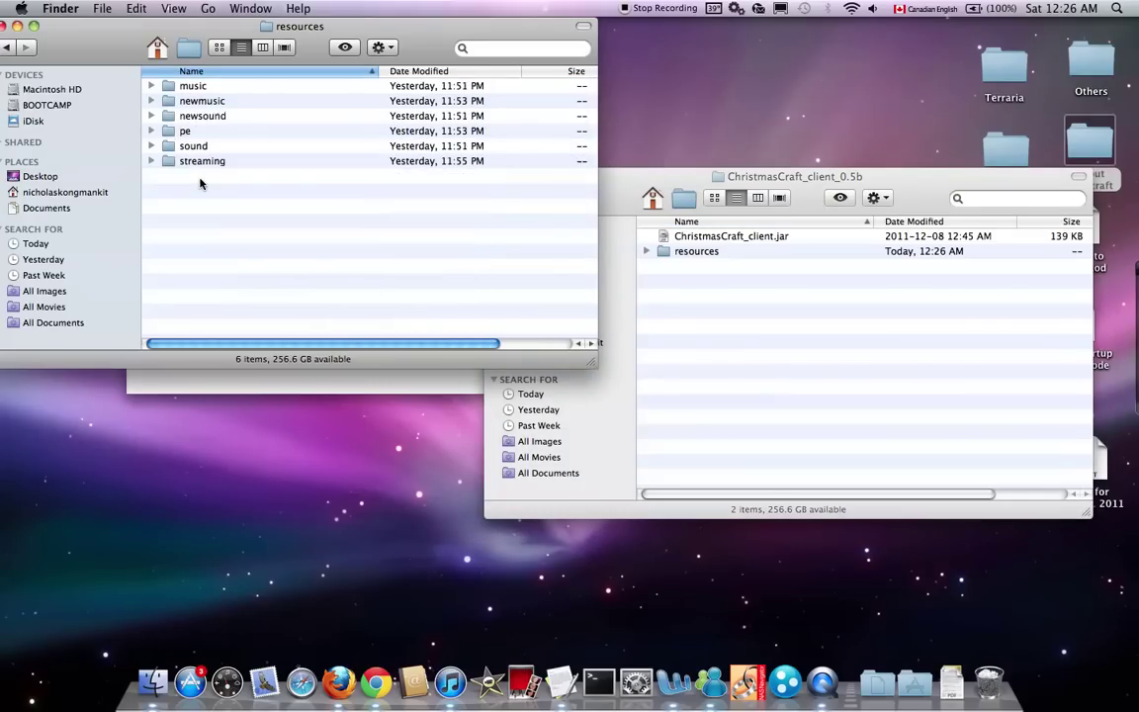
pyautogui.doubleClick(203, 115)
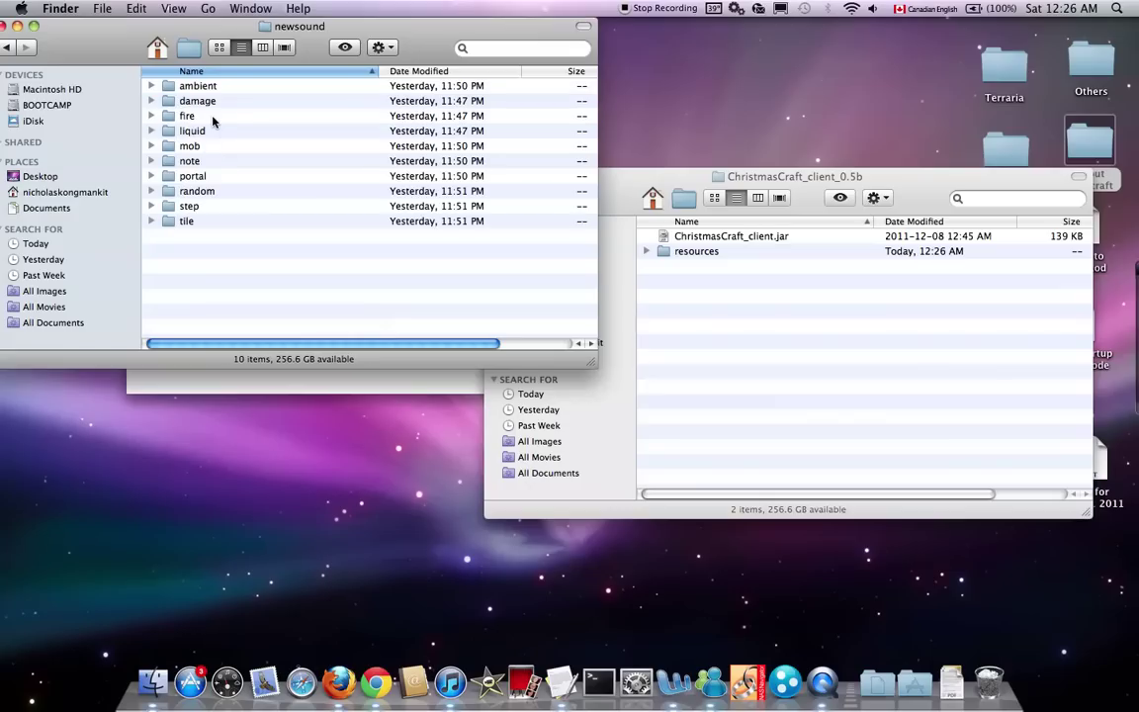
pyautogui.doubleClick(203, 87)
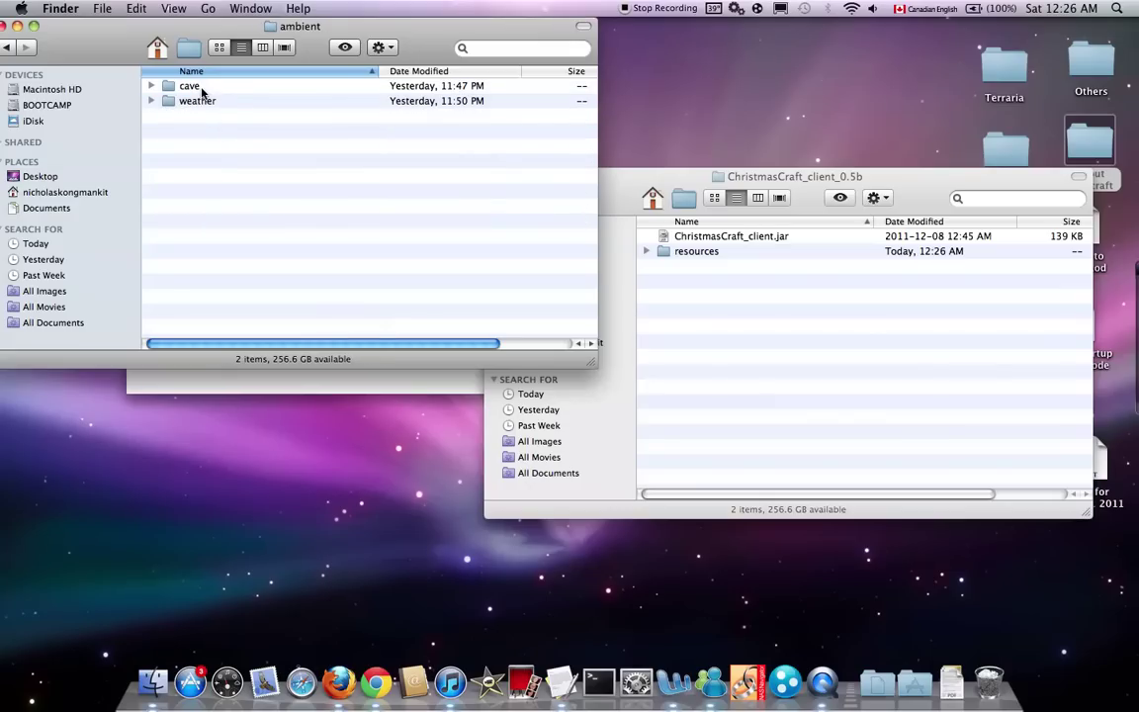
pyautogui.doubleClick(201, 102)
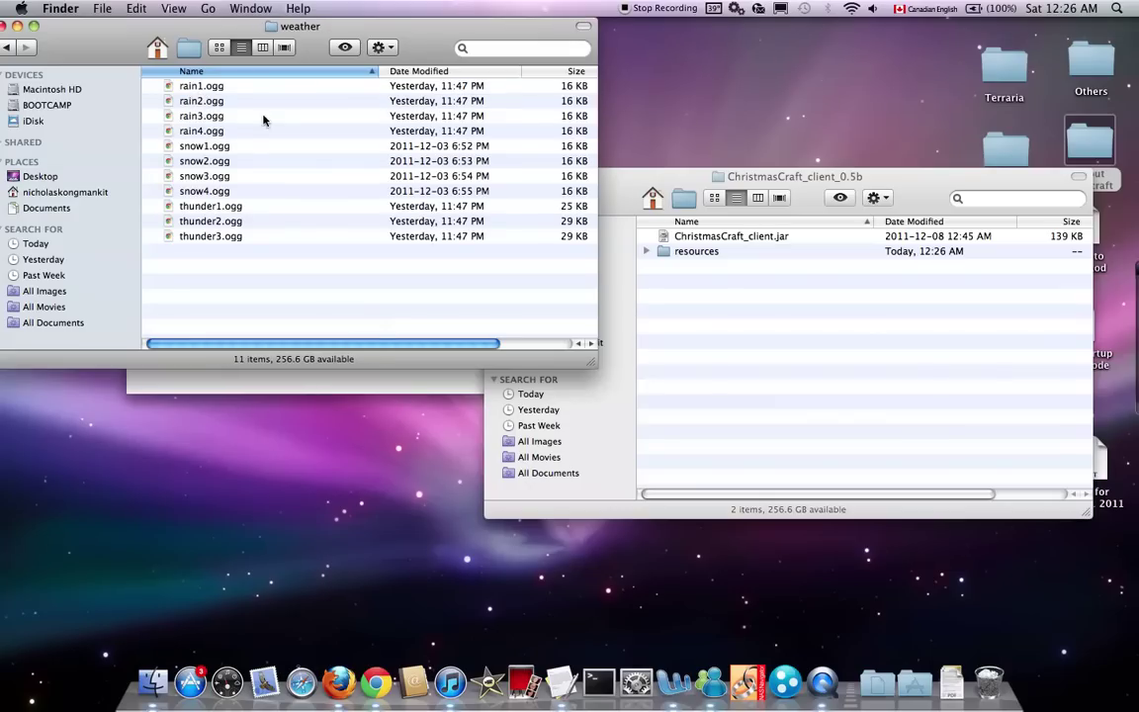
# Move snow1.ogg to snow4.ogg from the mod's resources/newsound/ambient/weather folder into minecraft's weather folder, replacing all existing items.
pyautogui.click(755, 312)
pyautogui.doubleClick(669, 252)
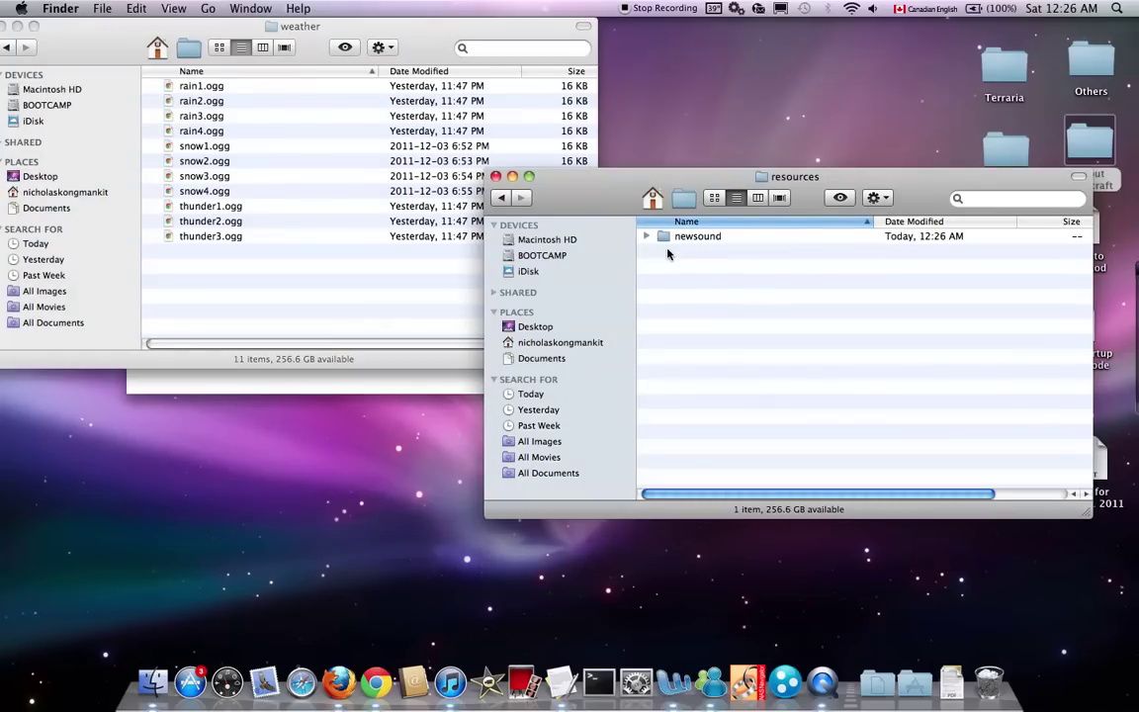
pyautogui.doubleClick(675, 237)
pyautogui.doubleClick(675, 238)
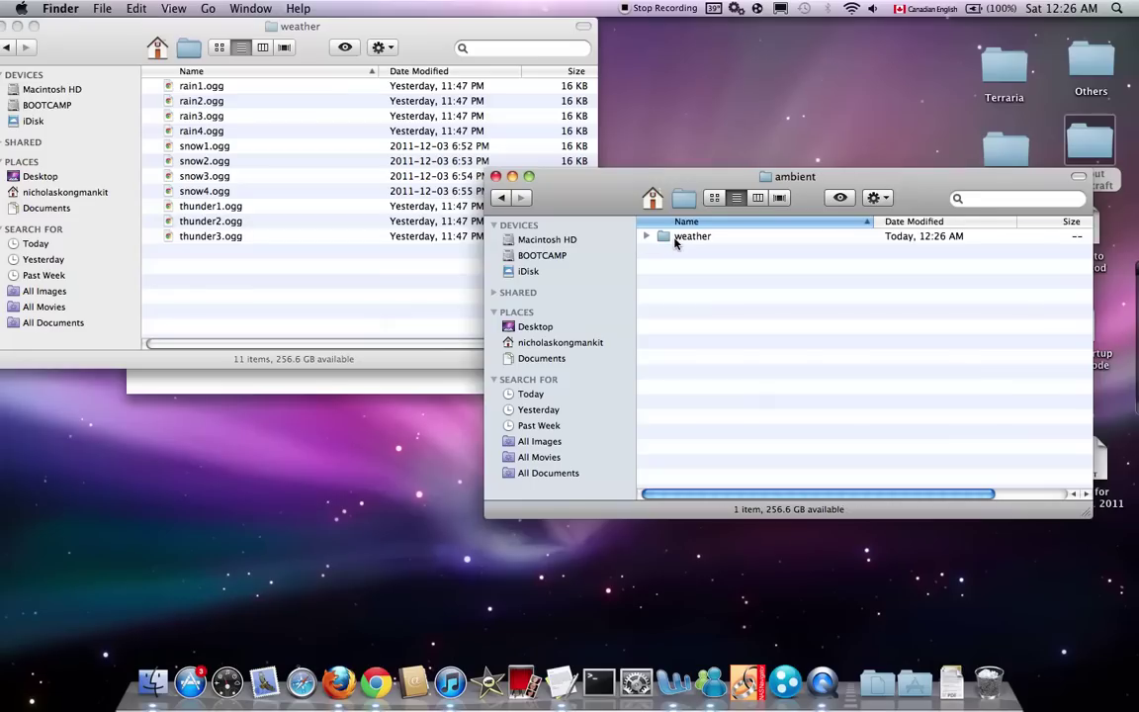
pyautogui.doubleClick(676, 239)
pyautogui.click(679, 239)
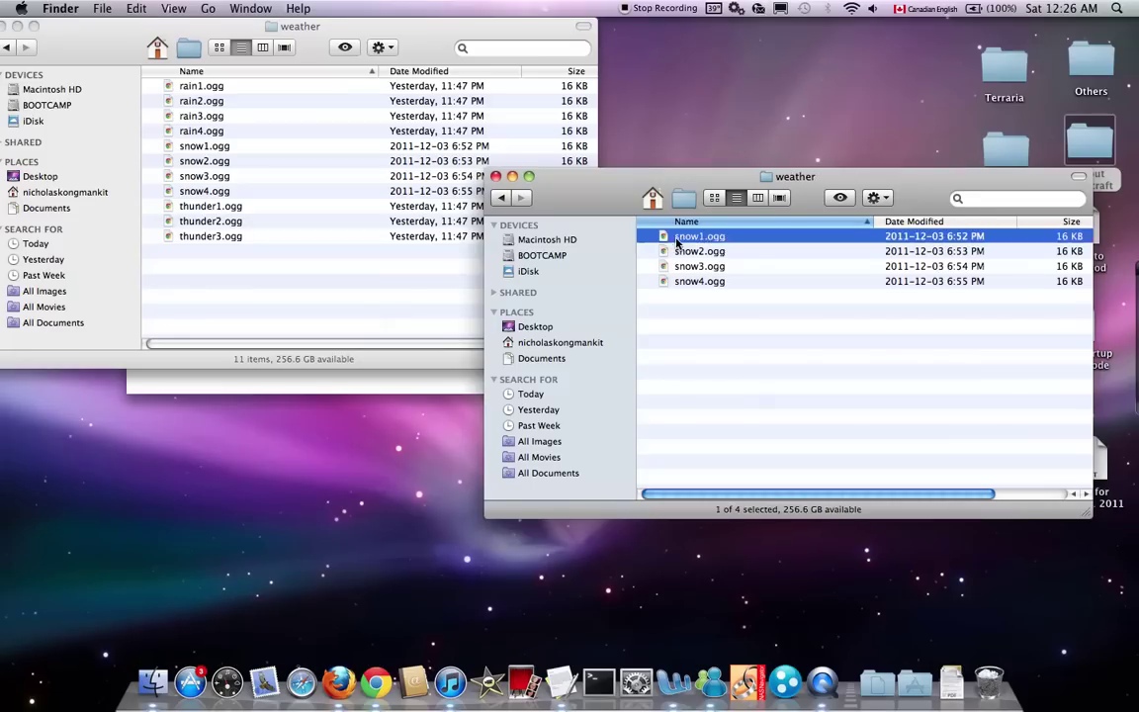
pyautogui.keyDown('shift'); pyautogui.click(700, 283); pyautogui.keyUp('shift')
pyautogui.moveTo(700, 283); pyautogui.dragTo(299, 240)
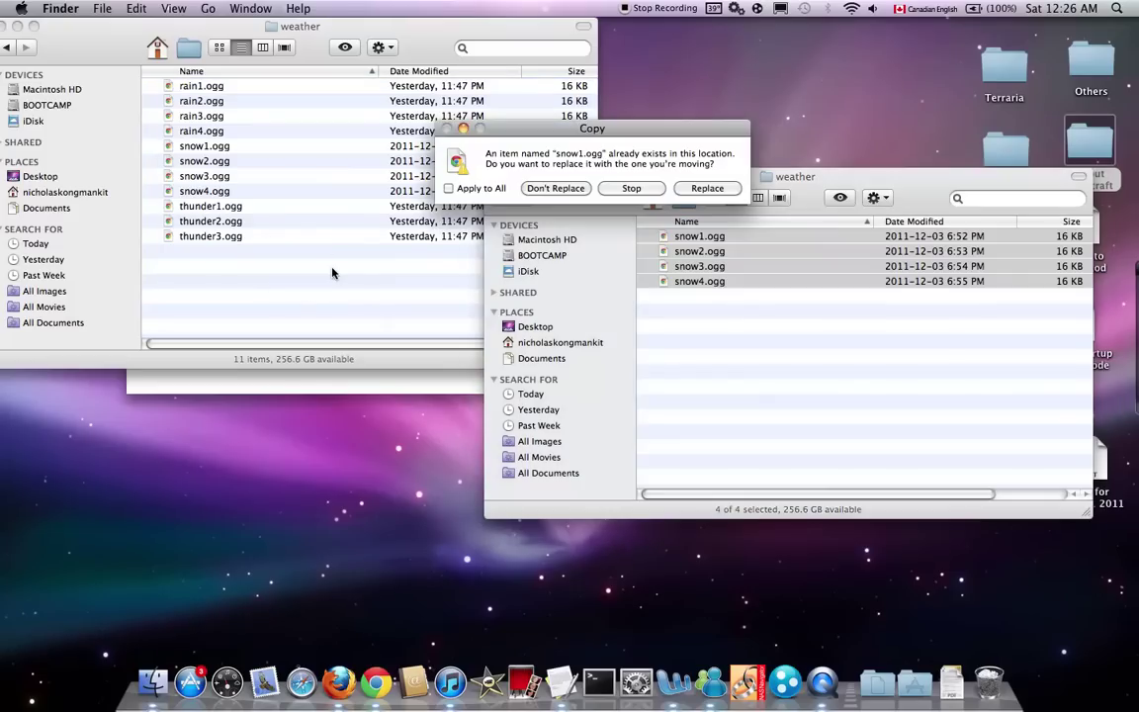
pyautogui.click(449, 188)
pyautogui.click(707, 187)
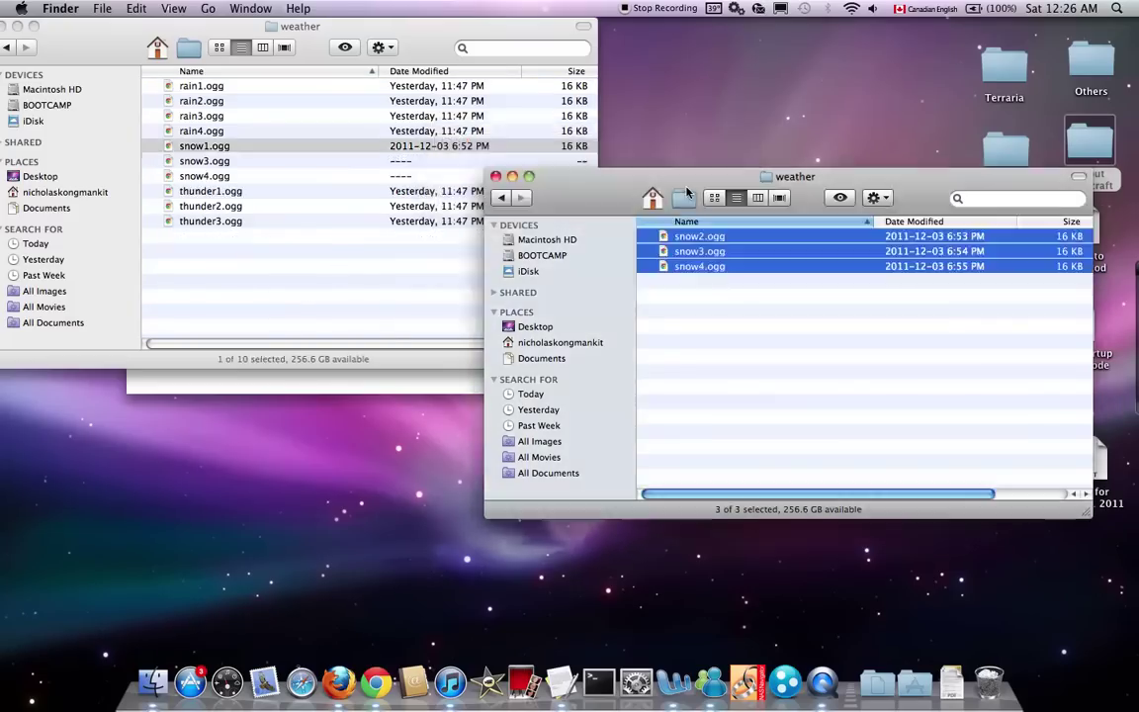
# Return to ChristmasCraft_client_0.5b and move ChristmasCraft_client.jar into the mods folder of the minecraft folder.
pyautogui.click(502, 200)
pyautogui.click(502, 200)
pyautogui.click(502, 200)
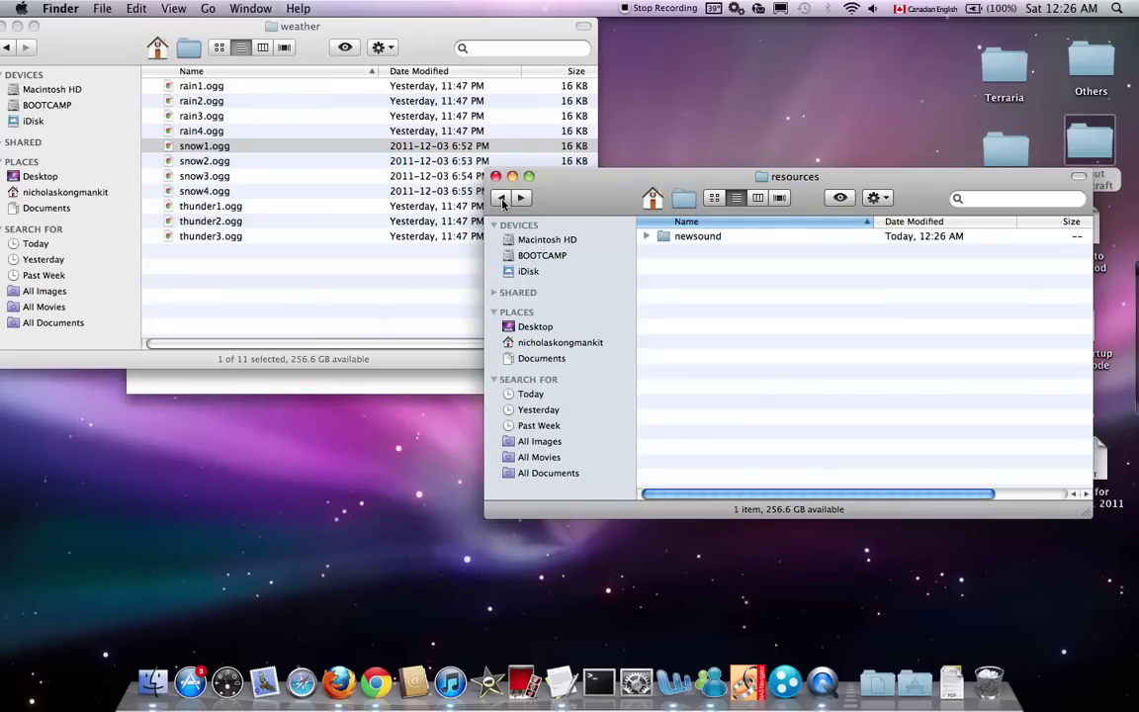
pyautogui.click(502, 199)
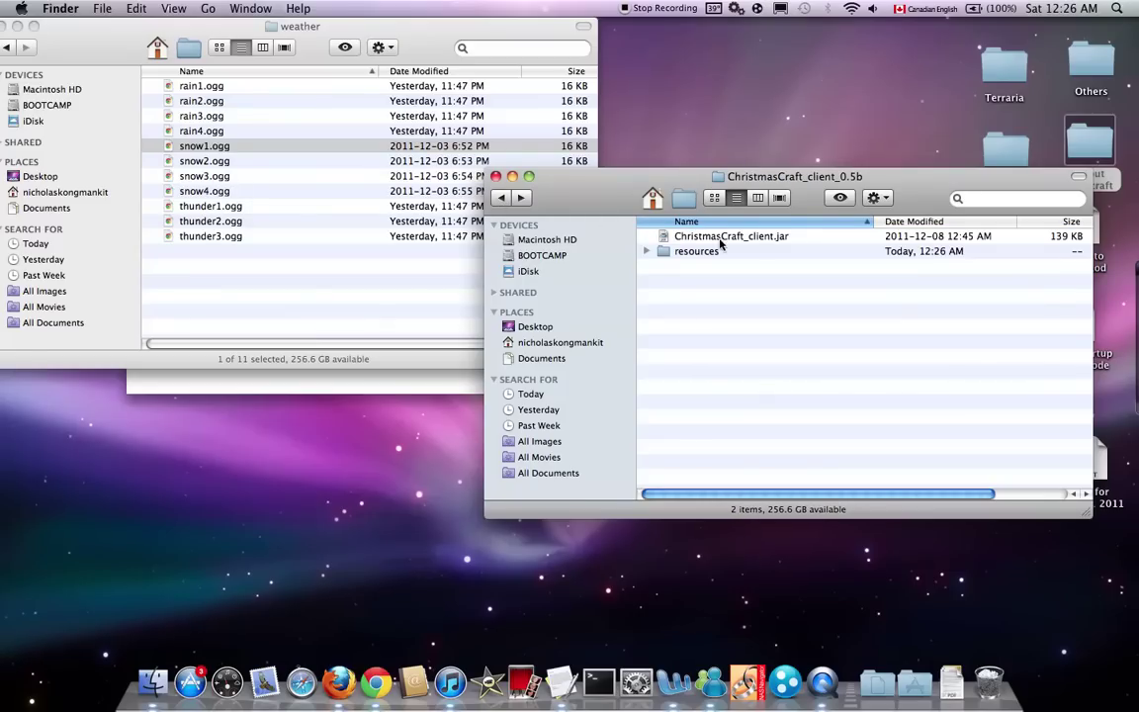
pyautogui.click(6, 48)
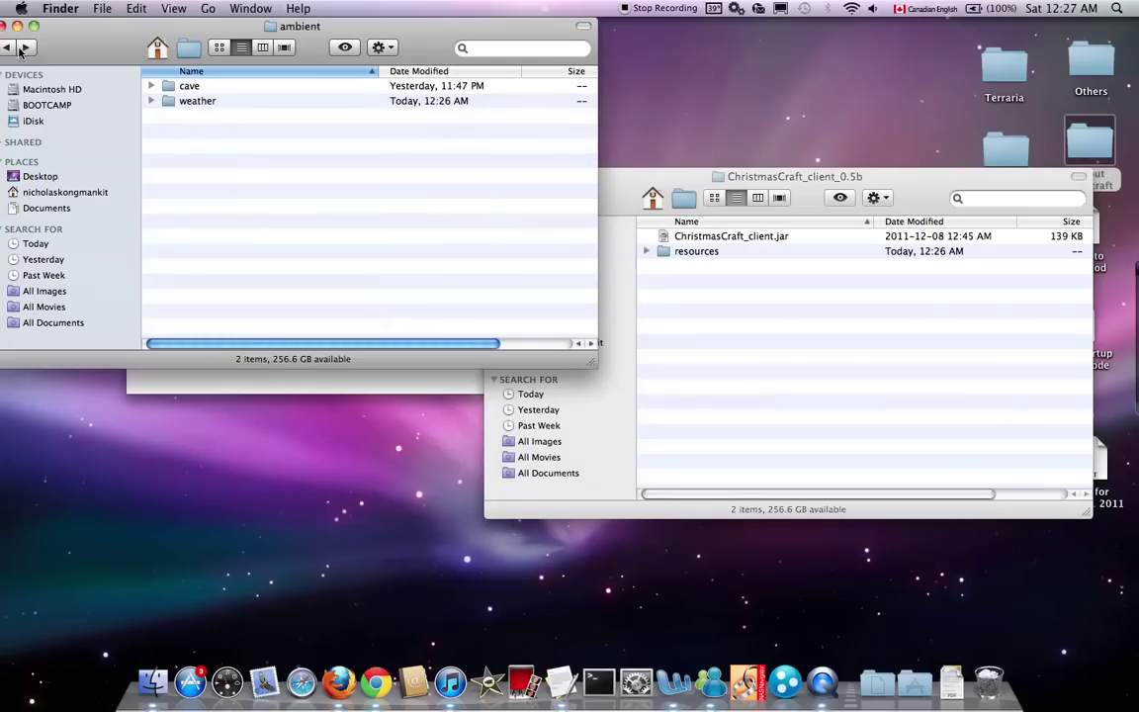
pyautogui.click(9, 50)
pyautogui.click(8, 48)
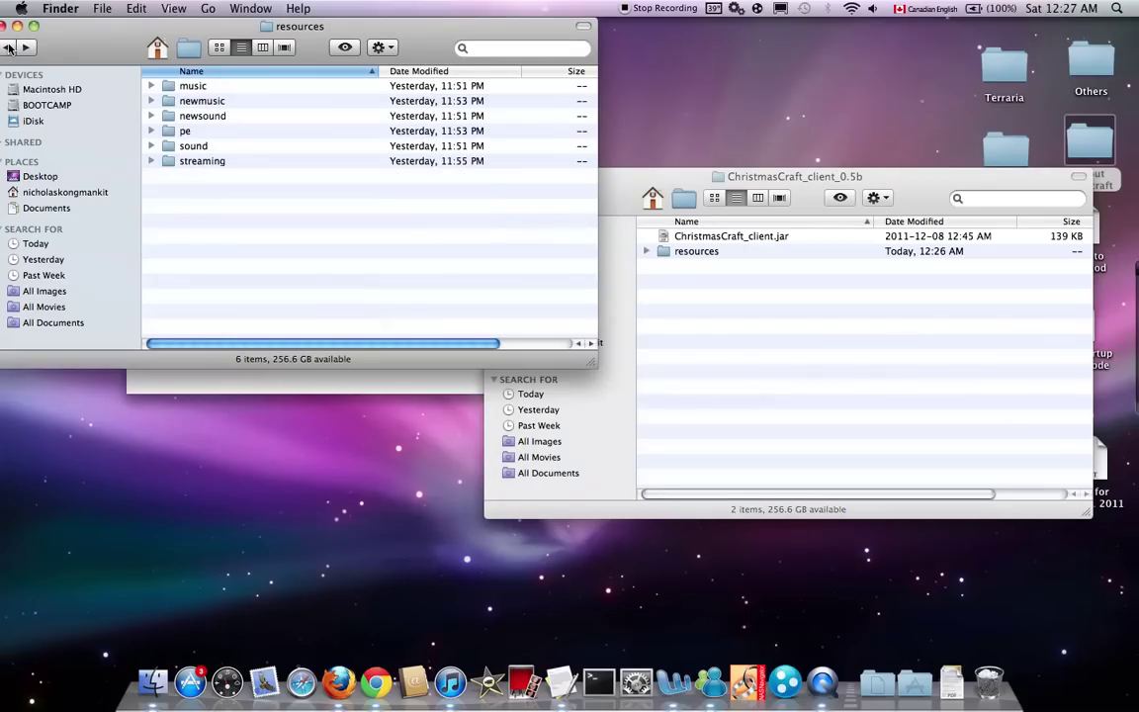
pyautogui.click(8, 49)
pyautogui.doubleClick(203, 147)
pyautogui.click(725, 304)
pyautogui.moveTo(707, 237); pyautogui.dragTo(294, 158)
pyautogui.click(697, 199)
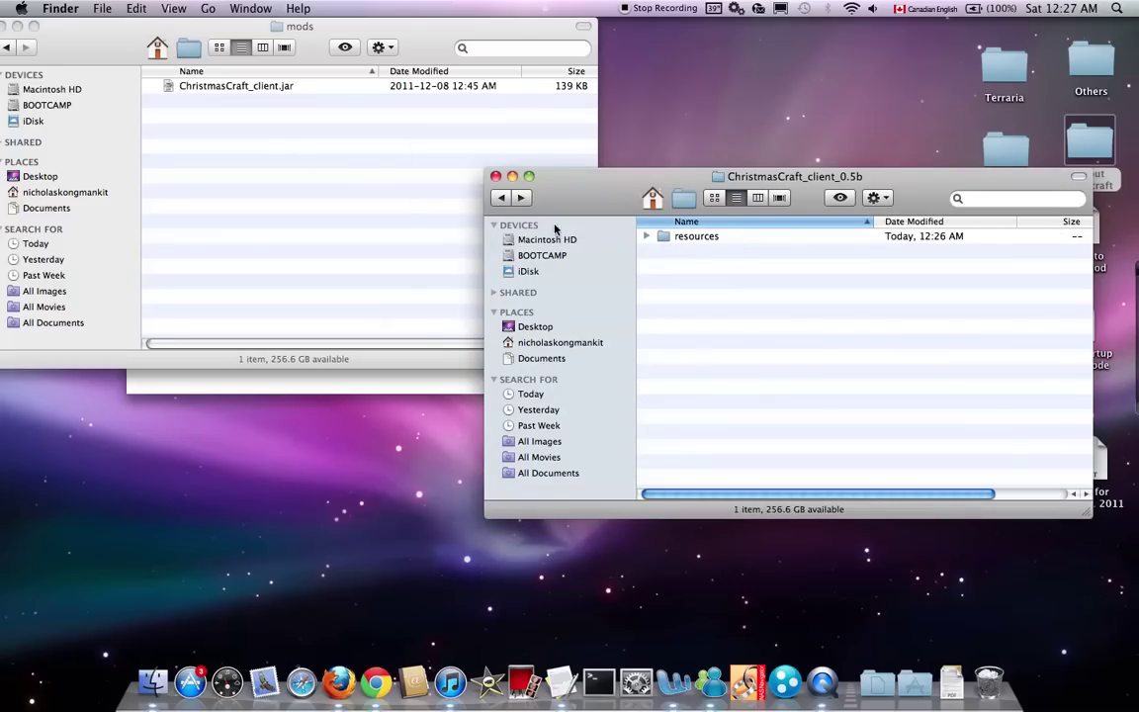
# Return to zips and rars 1.0.0 and move the ChristmasCraft_client_0.5b folder to the Trash.
pyautogui.click(500, 199)
pyautogui.rightClick(680, 237)
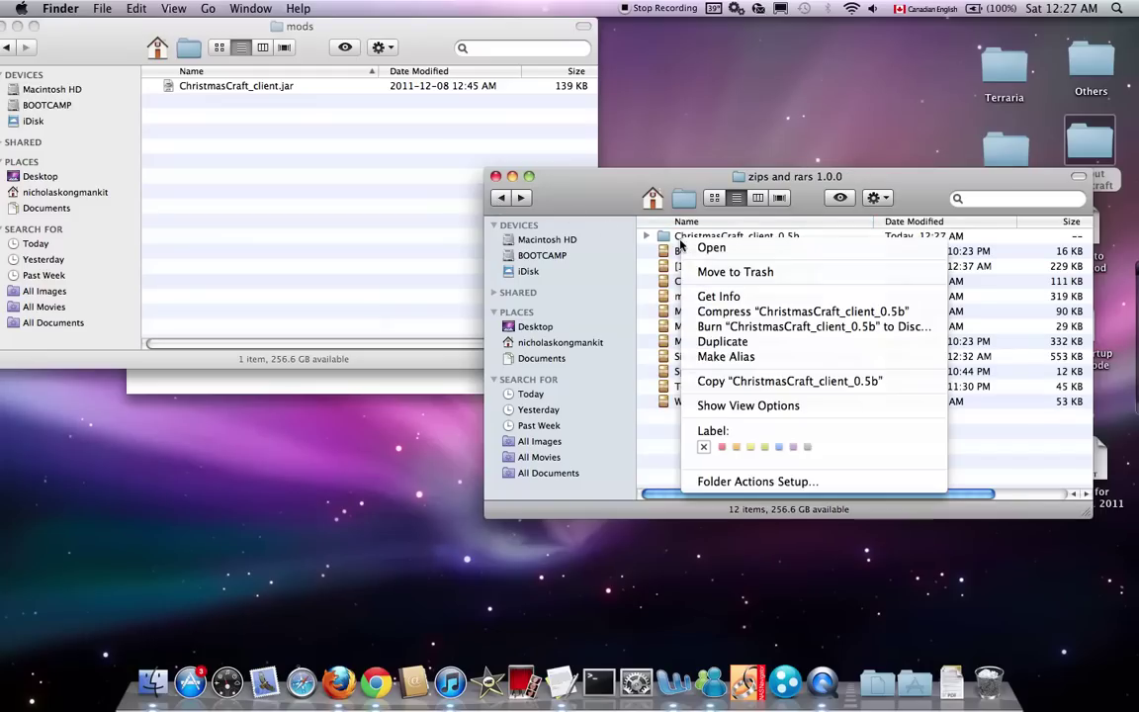
pyautogui.click(735, 272)
# Extract the WiduX's Christmas v1.1 CLIENT (MC1.0.0) zip and move all its contents into bin/minecraft.jar, replacing all existing items.
pyautogui.click(723, 386)
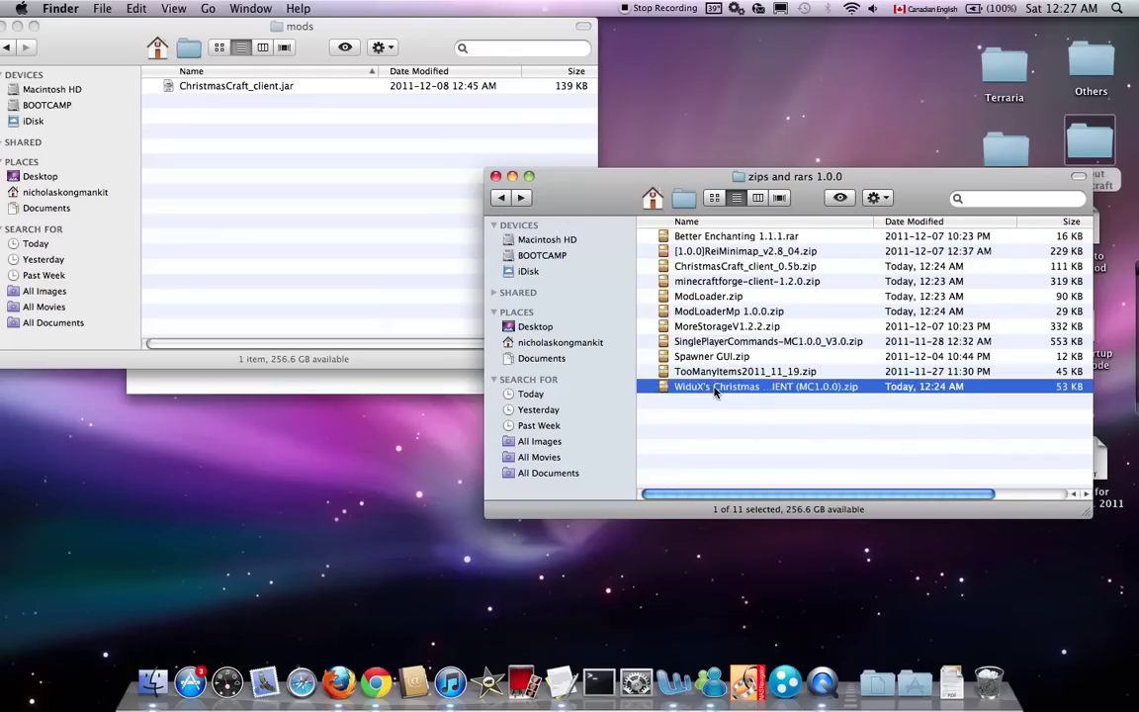
pyautogui.click(7, 50)
pyautogui.click(5, 50)
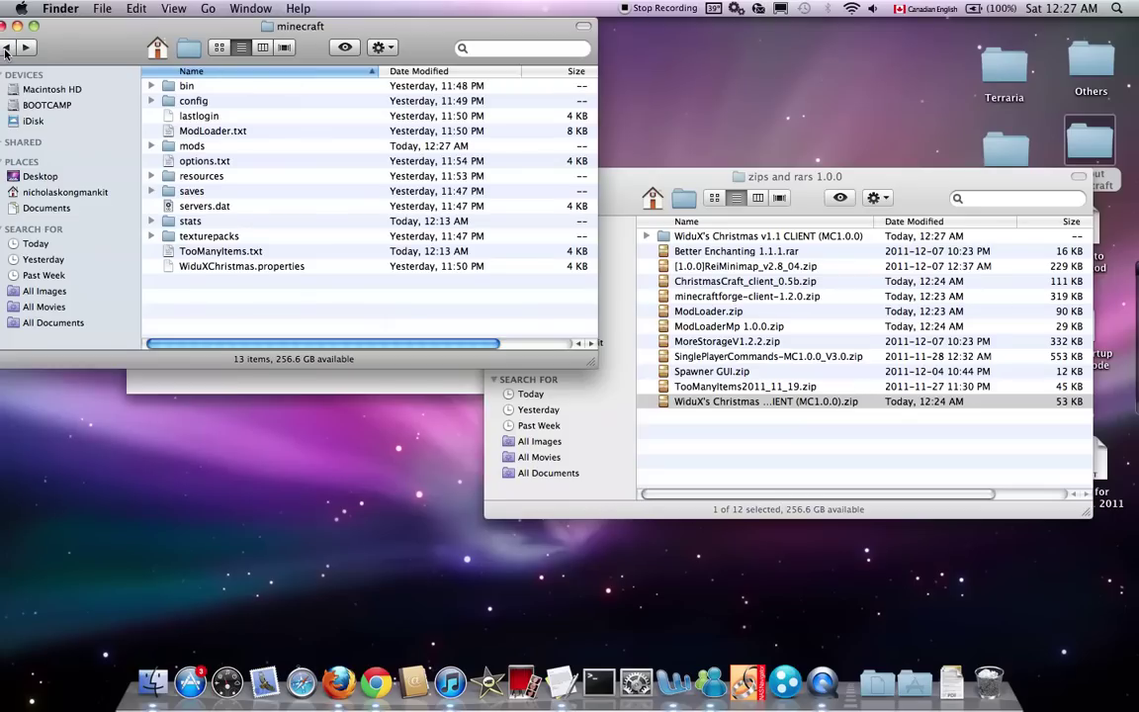
pyautogui.doubleClick(188, 86)
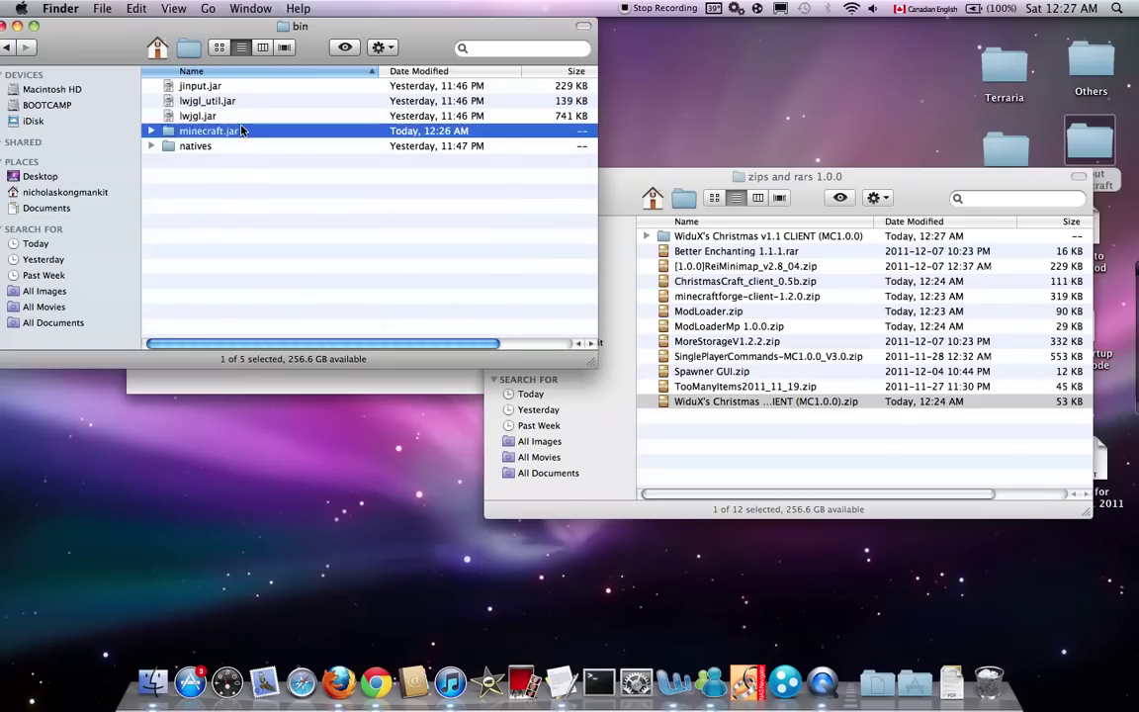
pyautogui.doubleClick(242, 130)
pyautogui.click(633, 213)
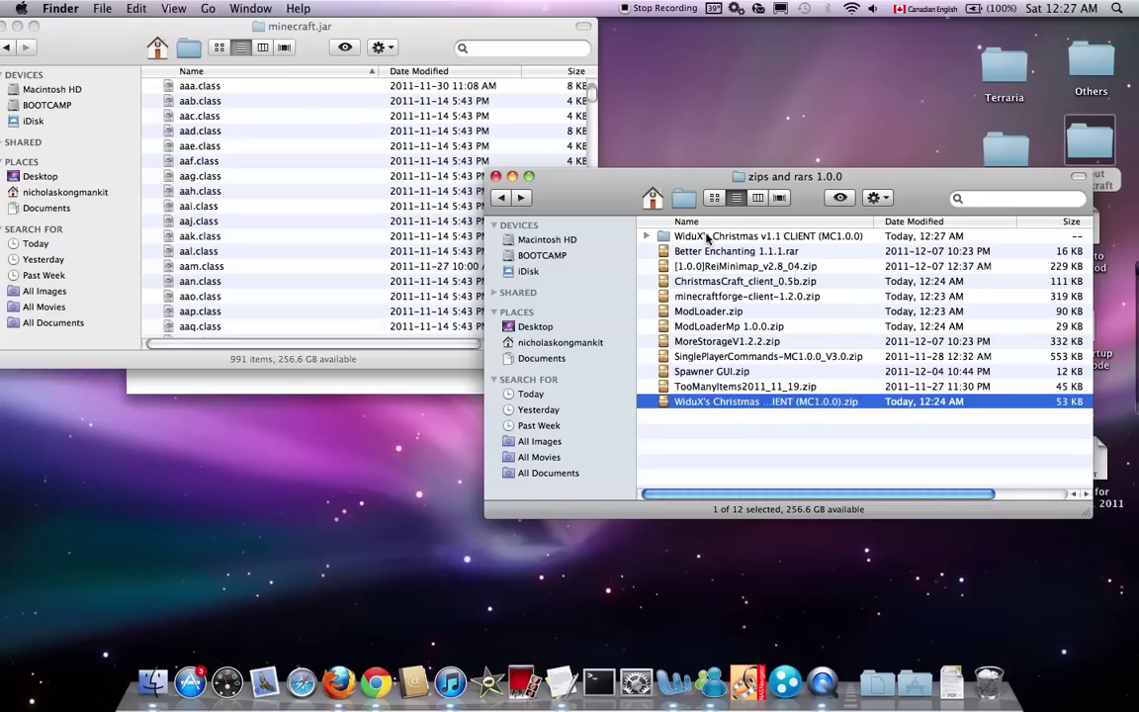
pyautogui.doubleClick(707, 238)
pyautogui.press('super+a')
pyautogui.moveTo(720, 345); pyautogui.dragTo(330, 229)
pyautogui.click(448, 199)
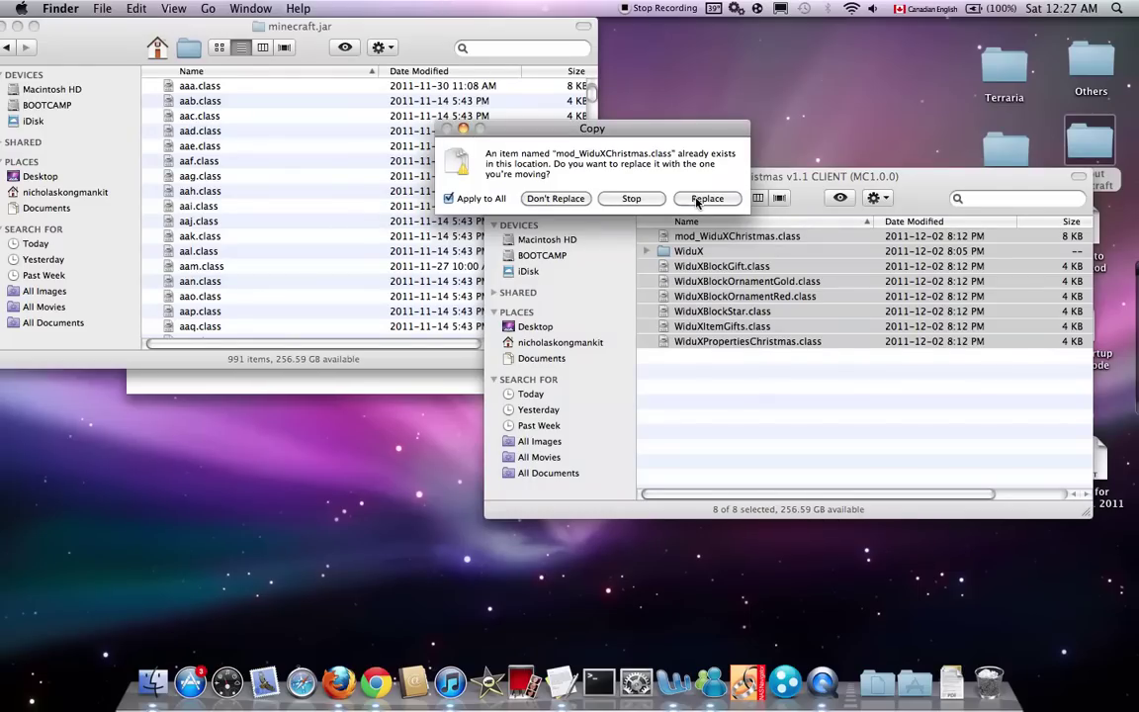
pyautogui.click(707, 199)
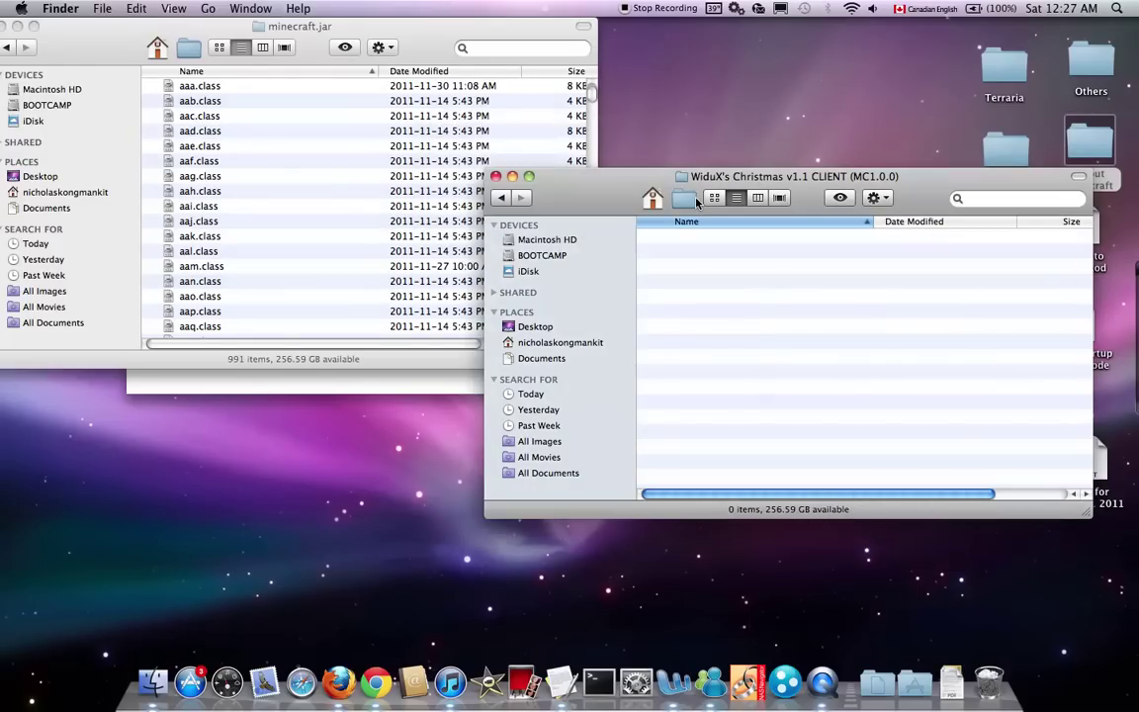
# Return to zips and rars 1.0.0 and move the emptied WiduX's Christmas v1.1 CLIENT (MC1.0.0) folder to the Trash.
pyautogui.click(502, 198)
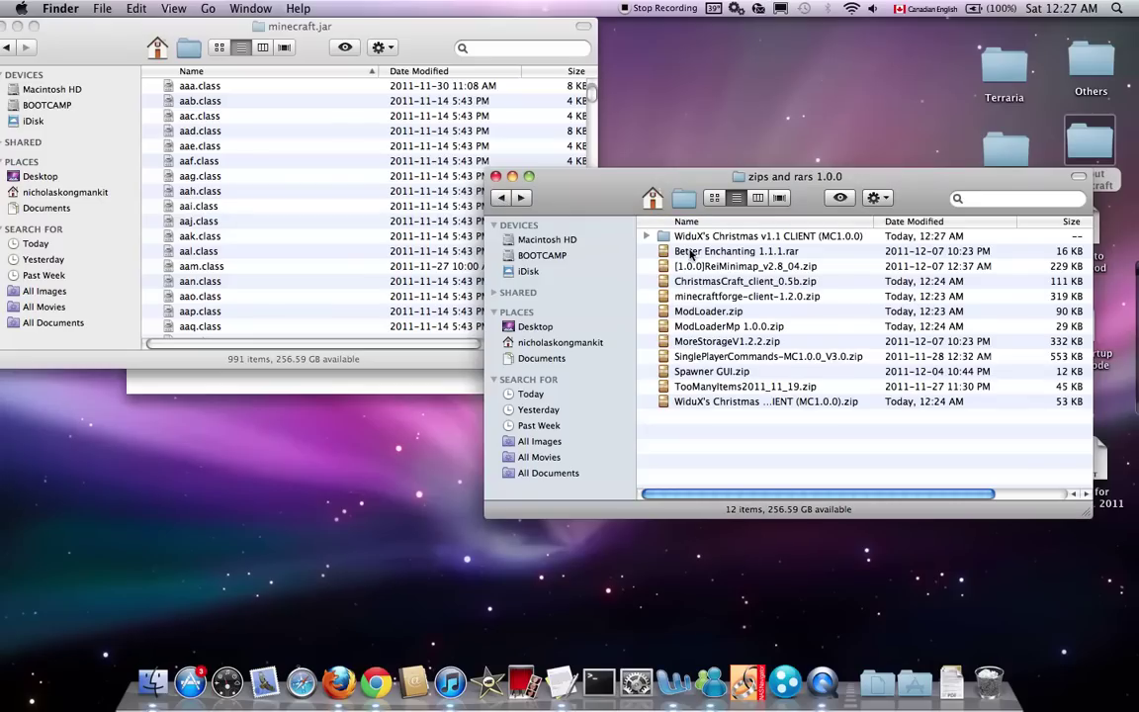
pyautogui.rightClick(718, 236)
pyautogui.click(752, 262)
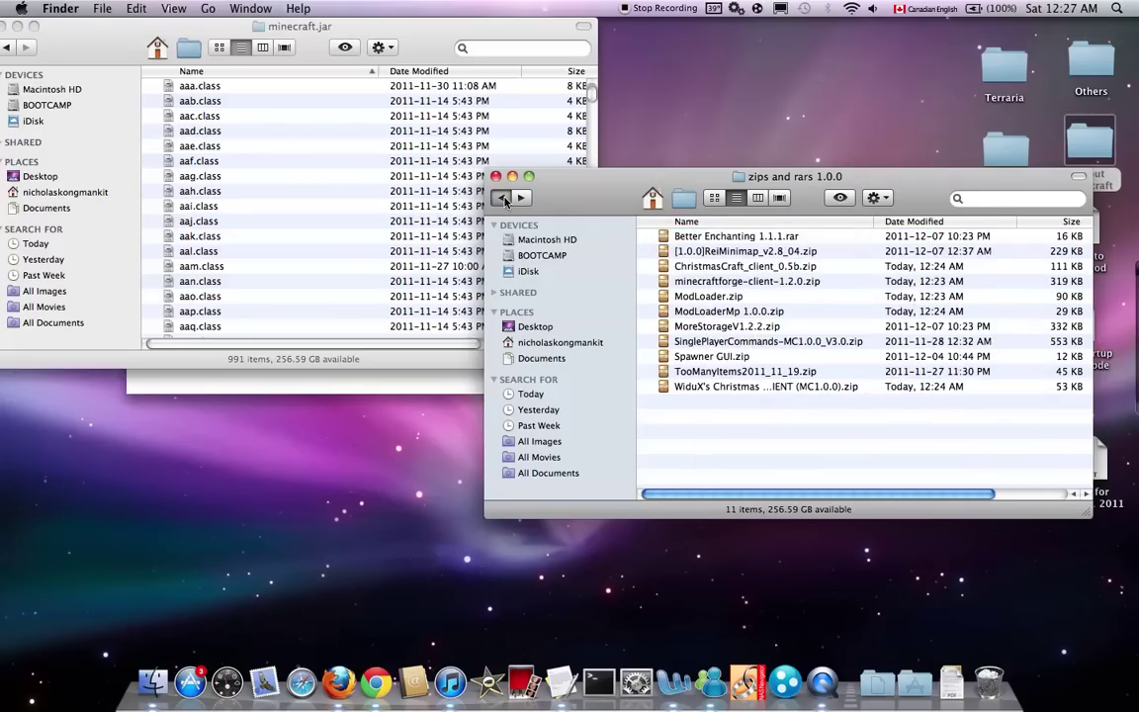
# Launch Minecraft.jar from the About Minecraft folder, enlarge the launcher window, and enter the game with the account username.
pyautogui.click(503, 199)
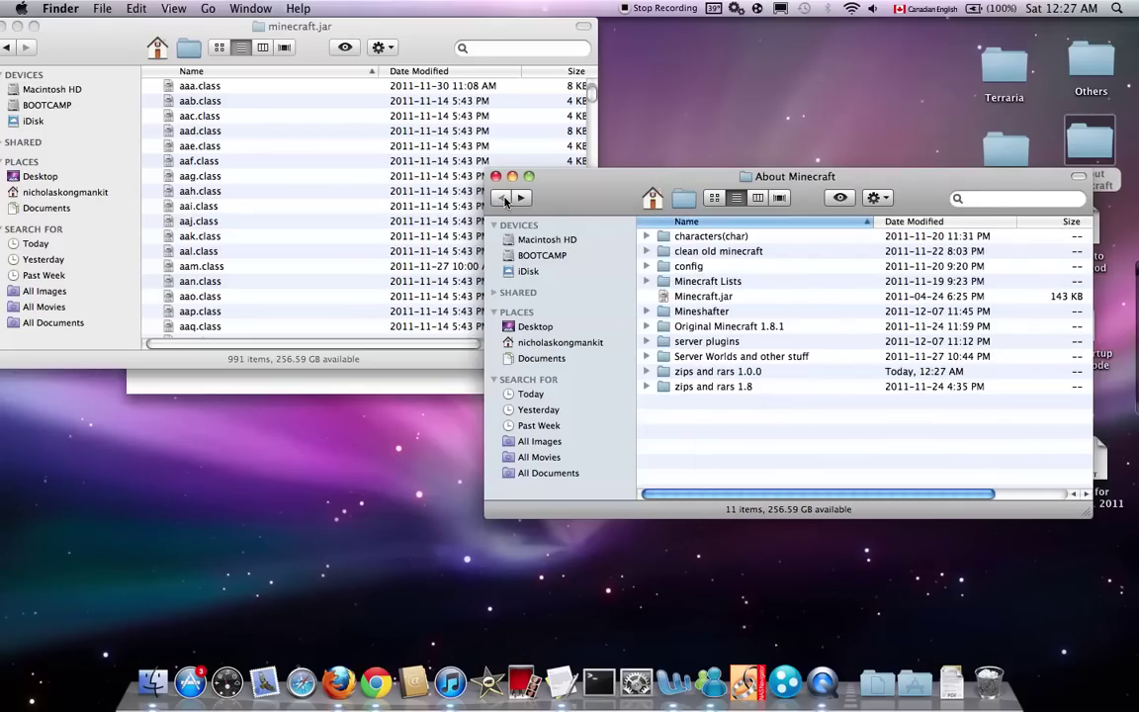
pyautogui.click(694, 301)
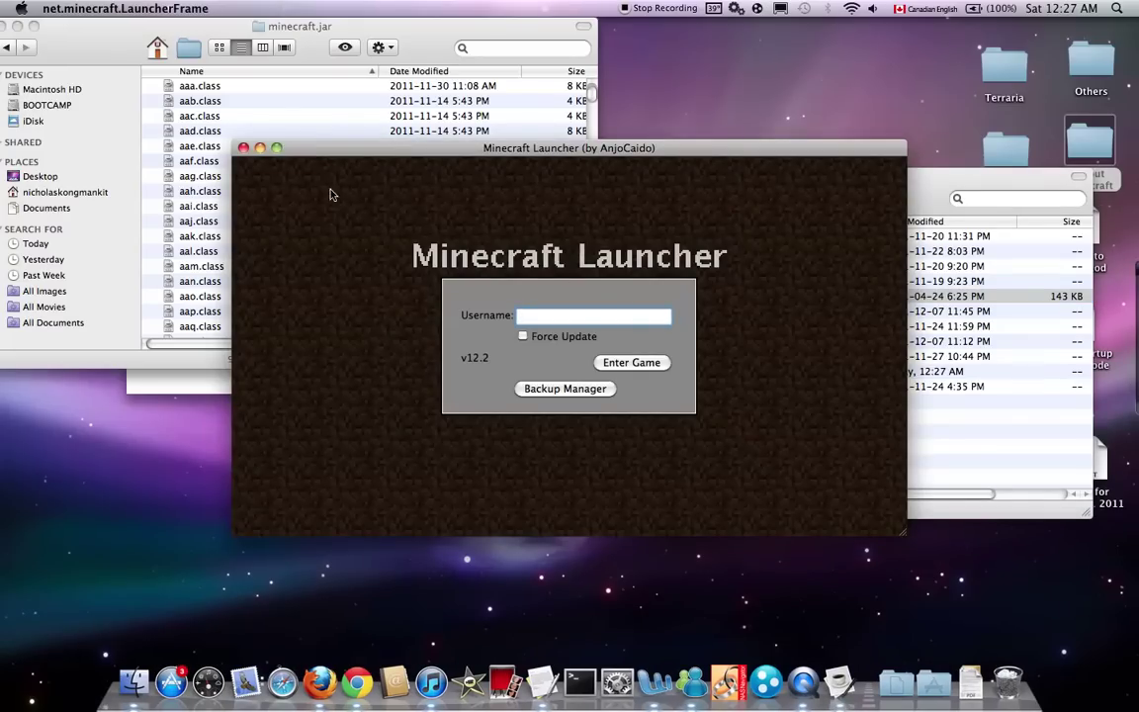
pyautogui.click(277, 149)
pyautogui.write('Shadowleave')
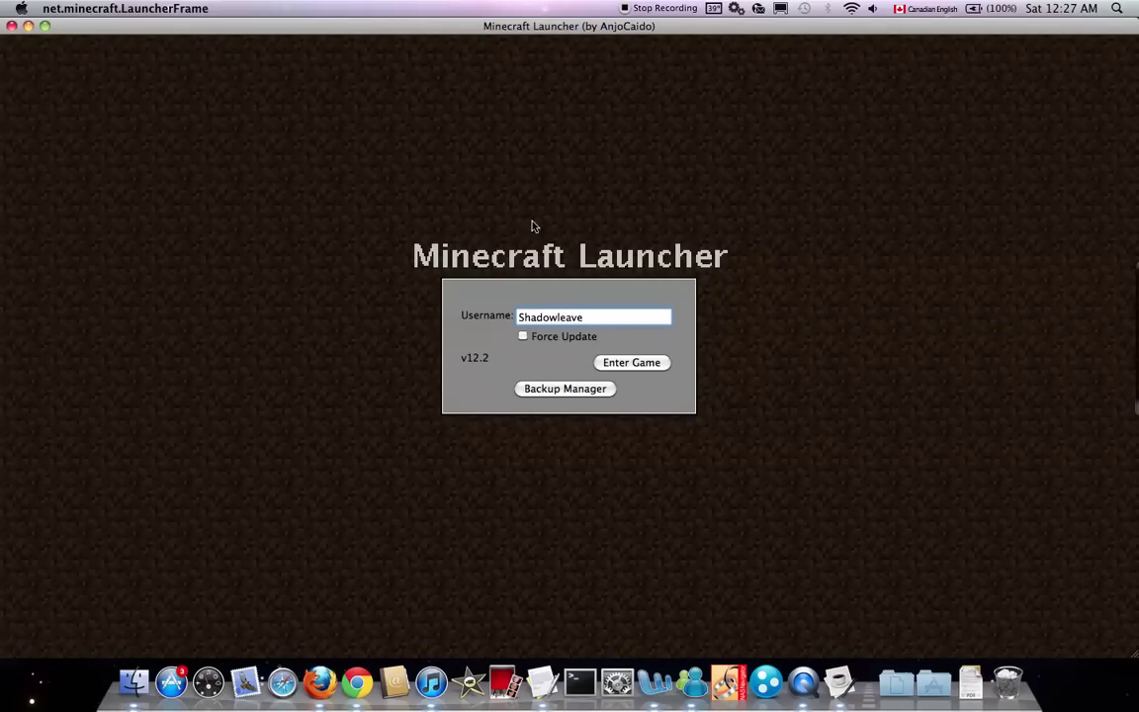
pyautogui.click(634, 365)
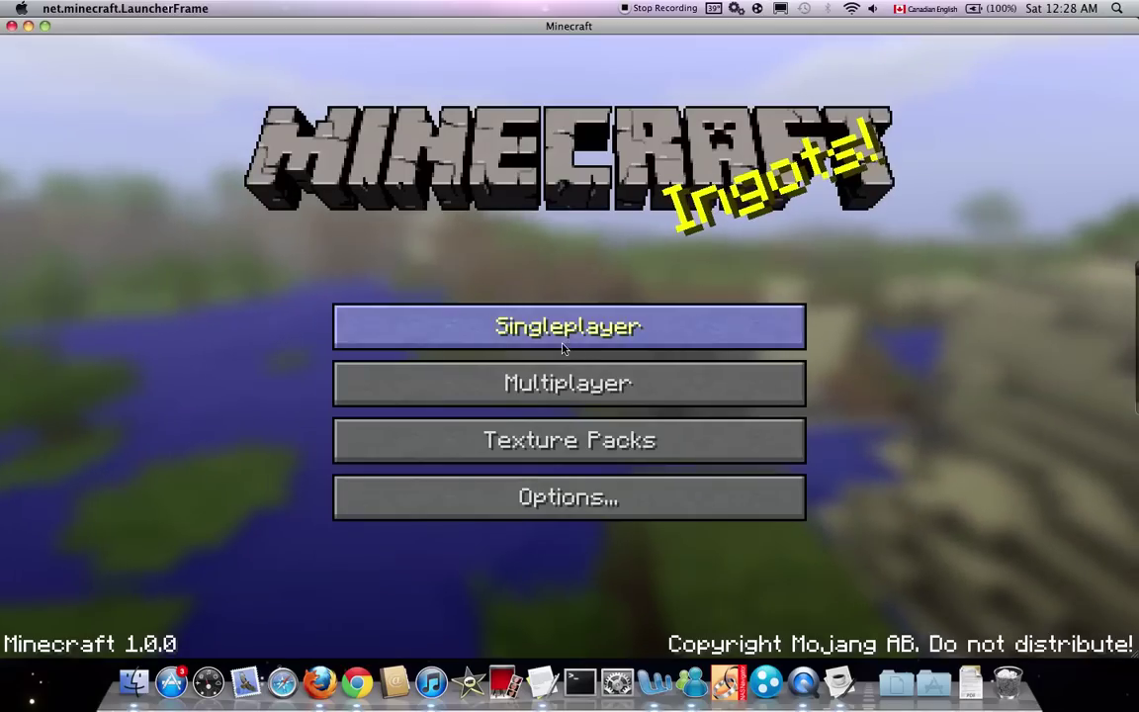
# Load the singleplayer world "Christmas is near!".
pyautogui.click(506, 310)
pyautogui.click(450, 302)
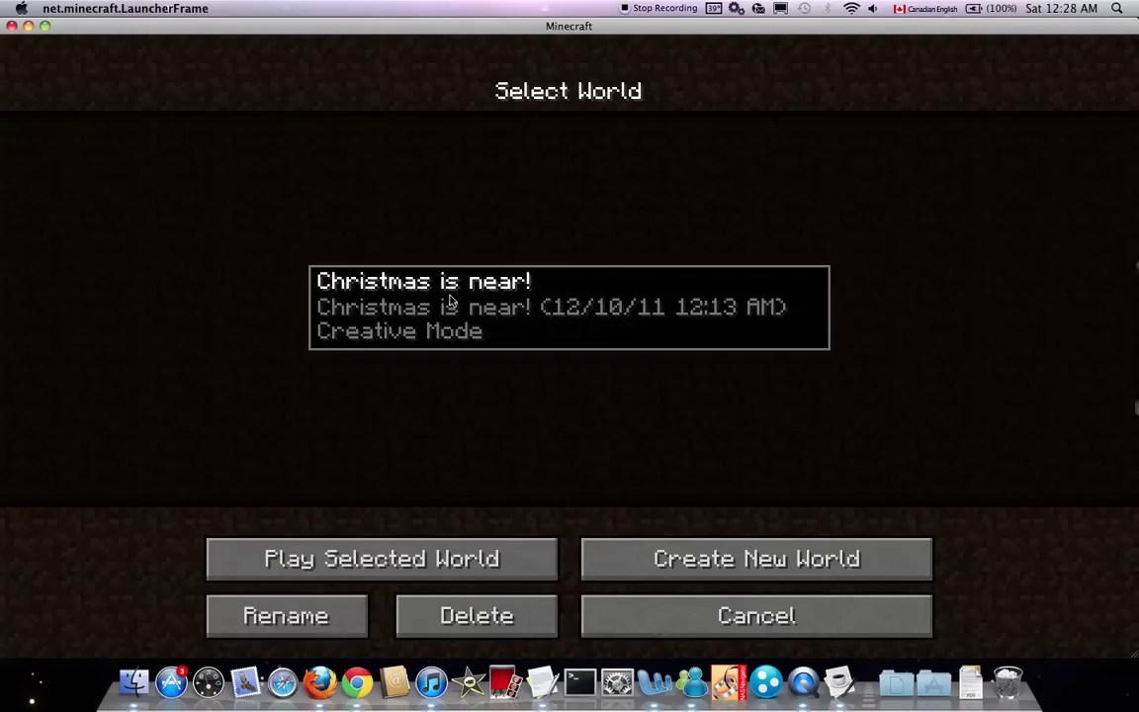
pyautogui.click(388, 550)
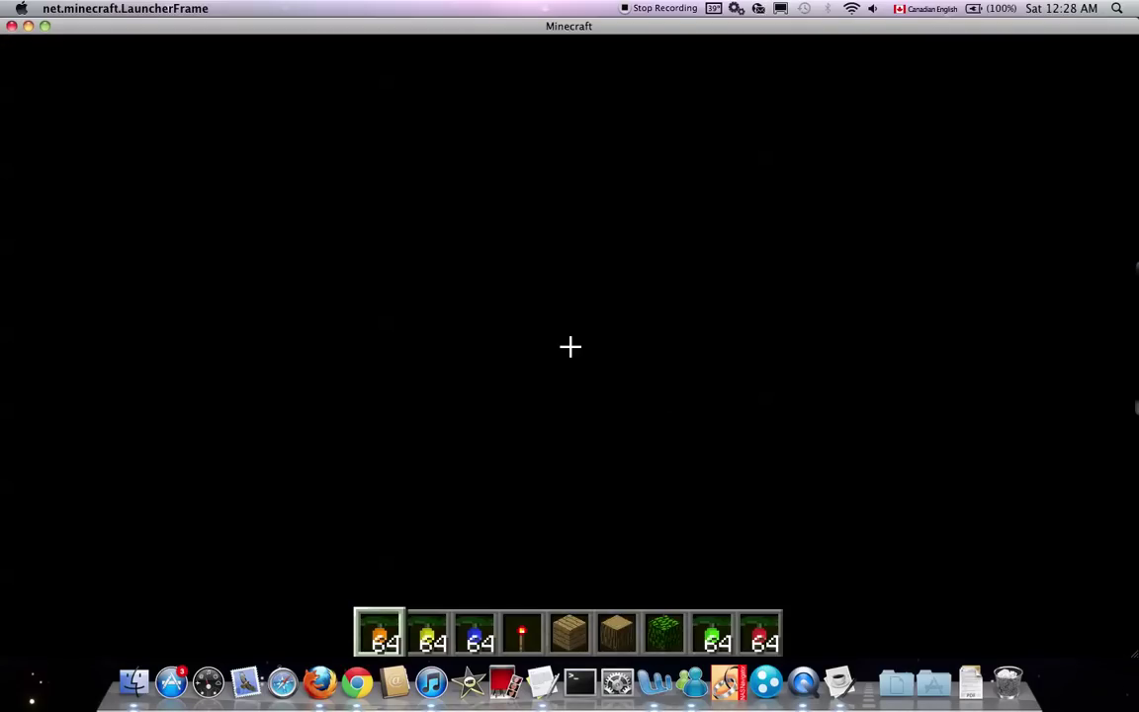
# Walk around the outside of the wooden house to examine the Christmas lights, wreath and redstone torch on its walls.
pyautogui.press('a')
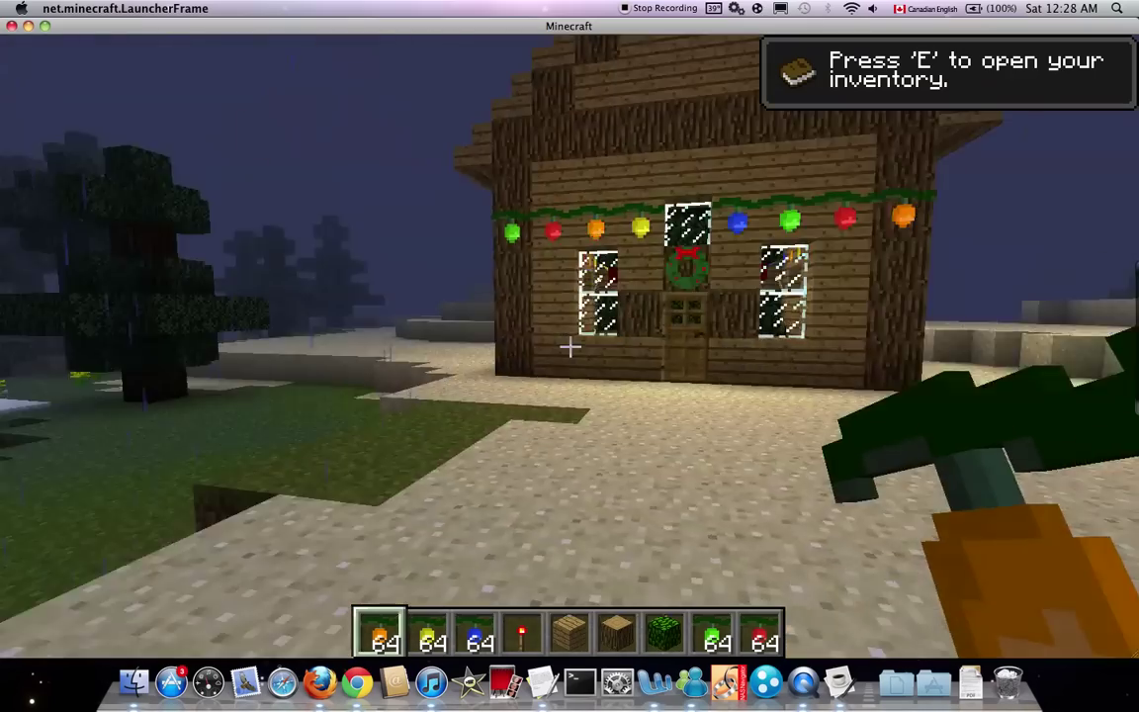
pyautogui.press('w')
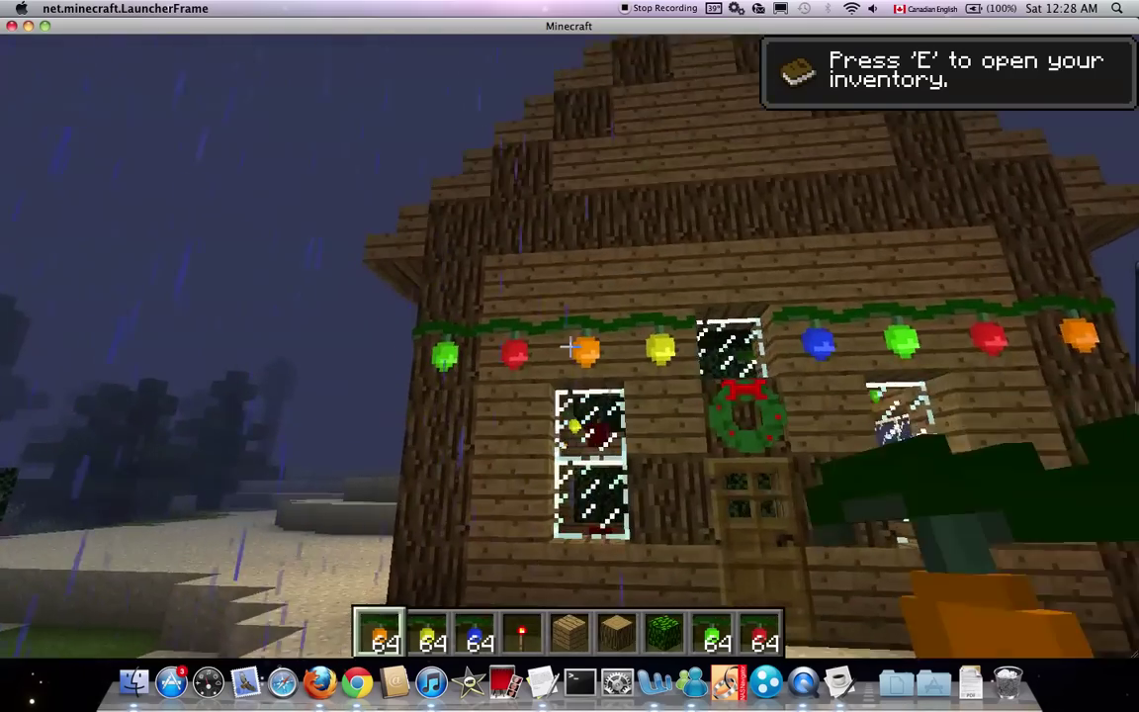
pyautogui.press('w')
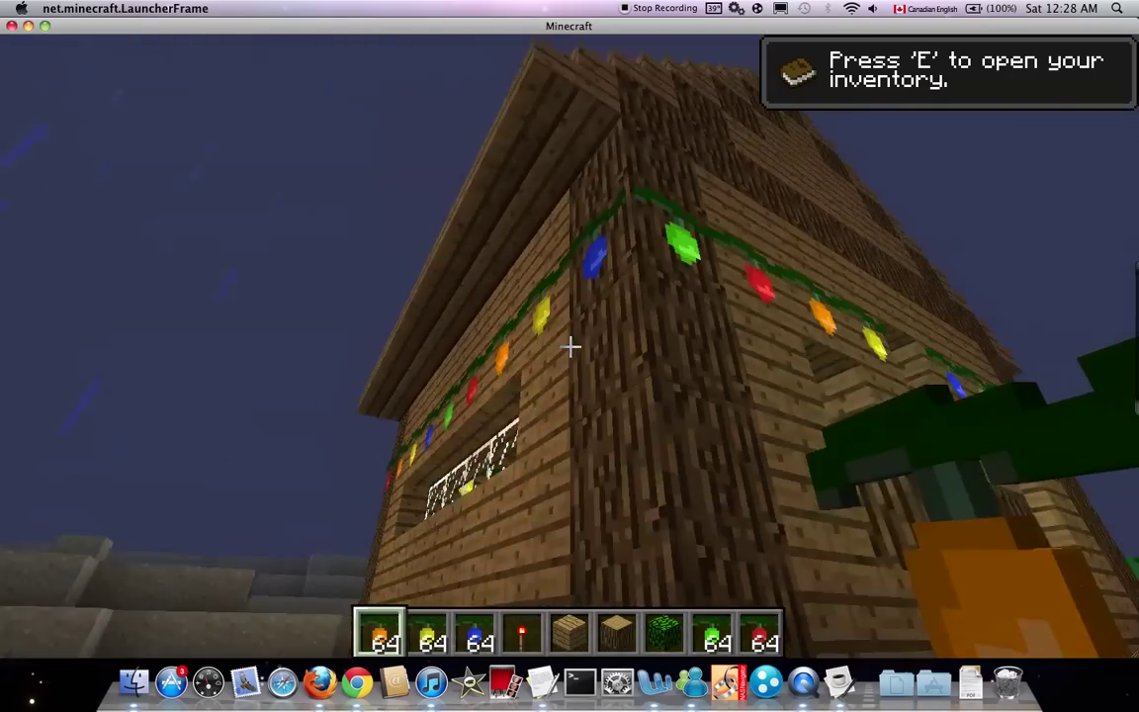
pyautogui.press('a')
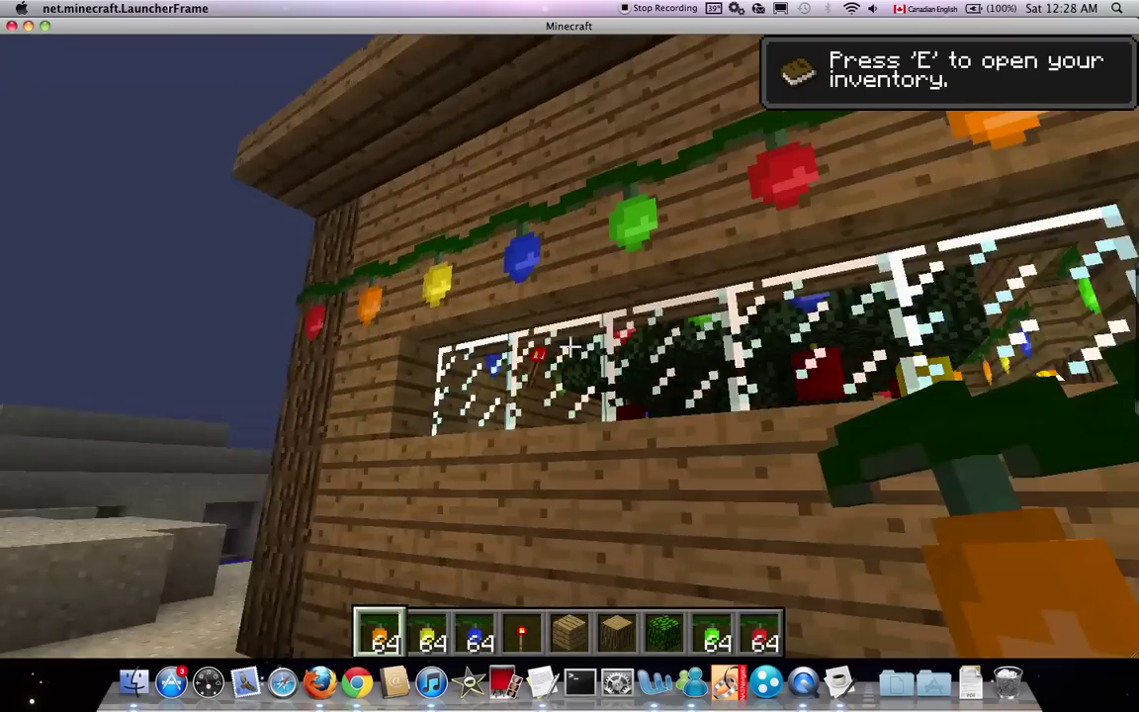
pyautogui.press('a')
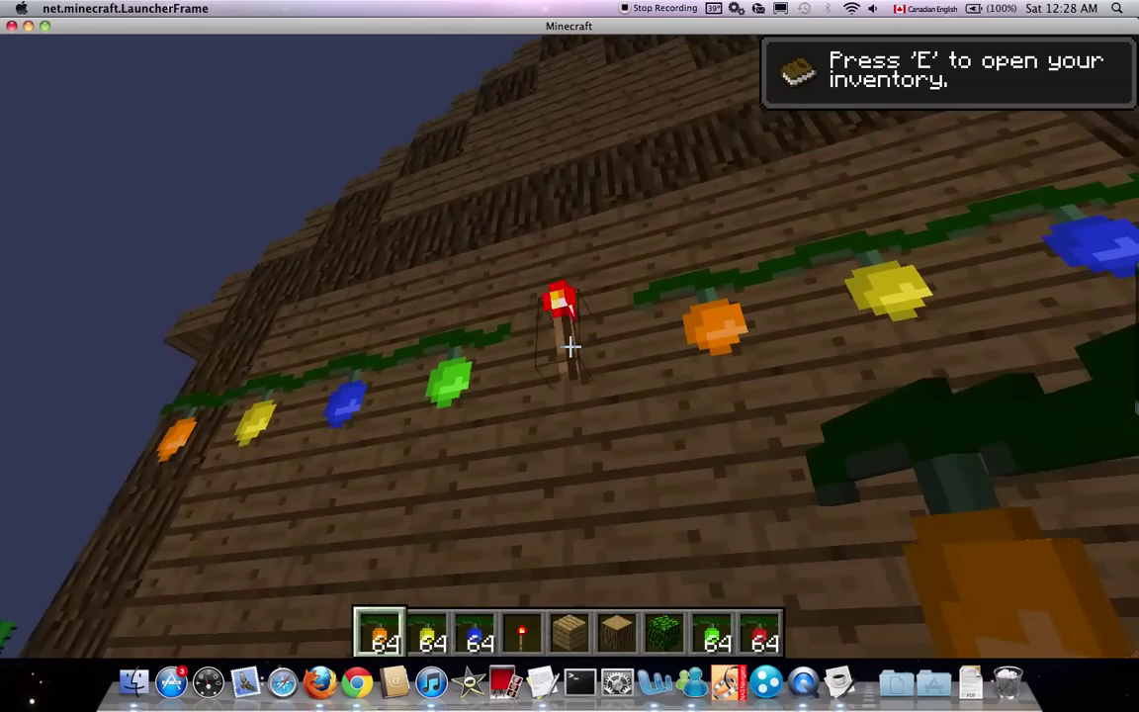
pyautogui.click(570, 345)
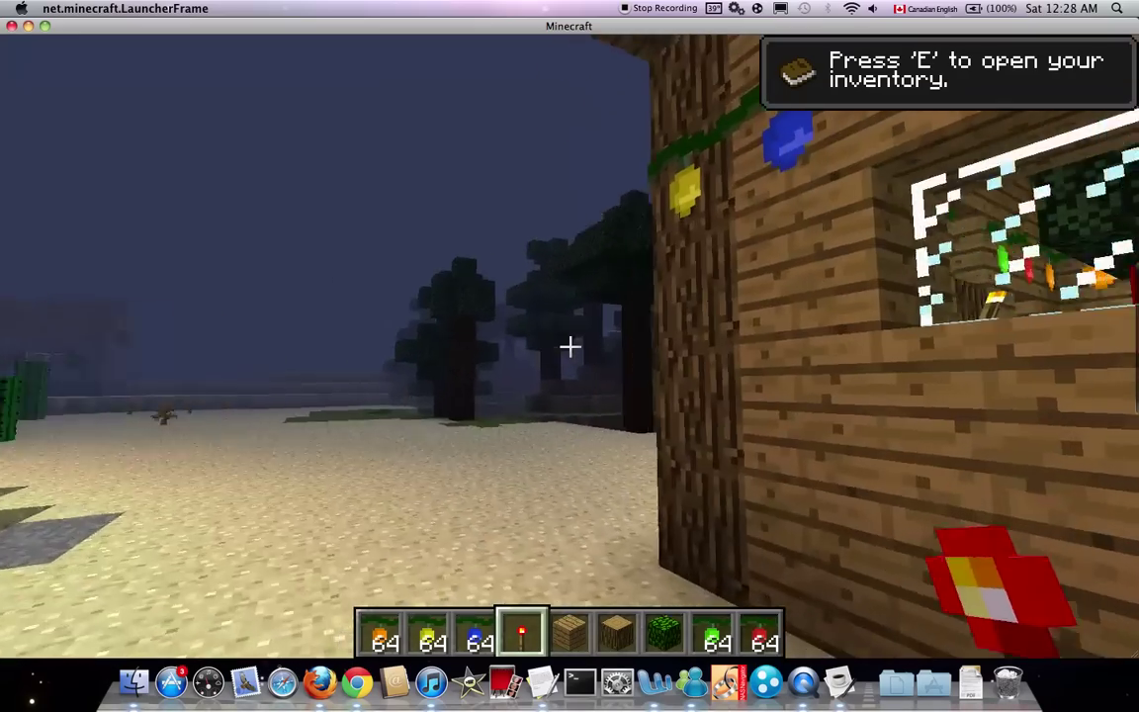
# Enter the house through the front door and examine the Christmas tree, ornaments, presents and stockings inside.
pyautogui.press('w')
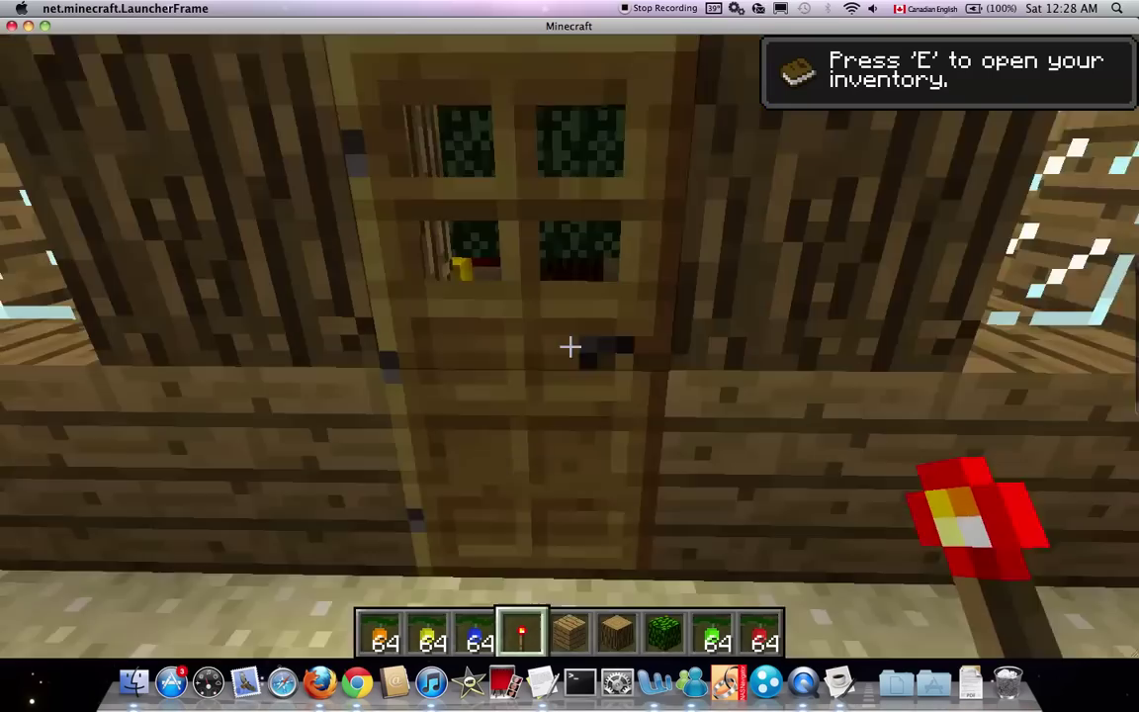
pyautogui.rightClick(570, 346)
pyautogui.press('w')
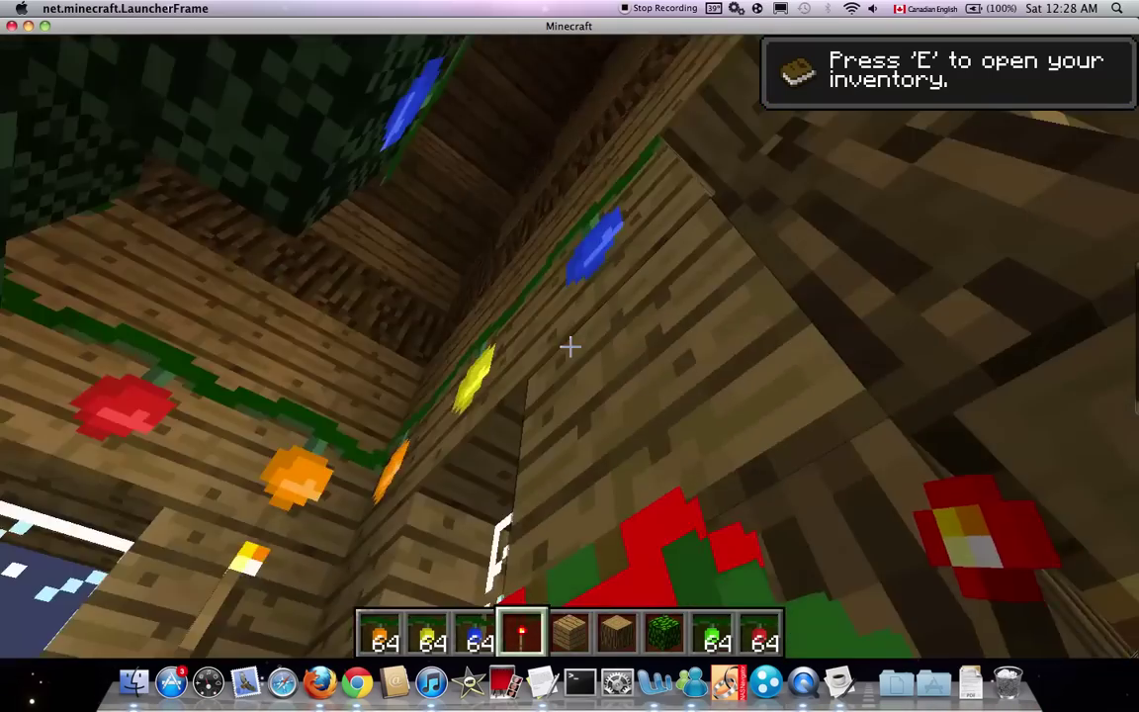
pyautogui.press('w')
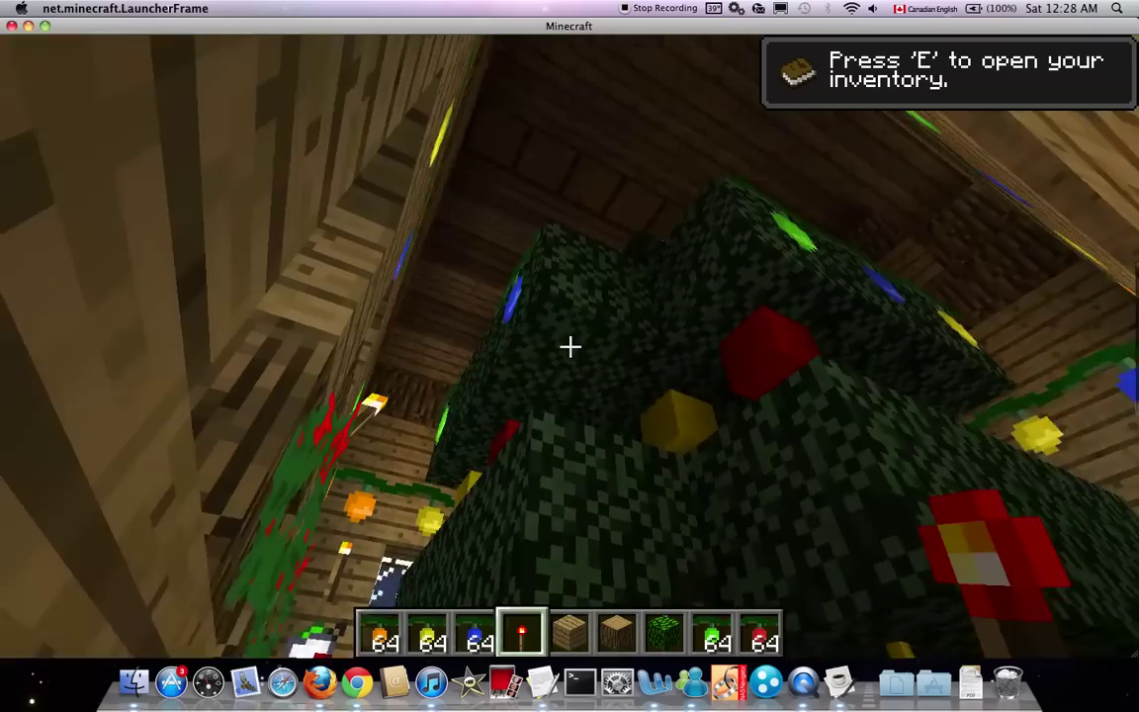
pyautogui.press('w')
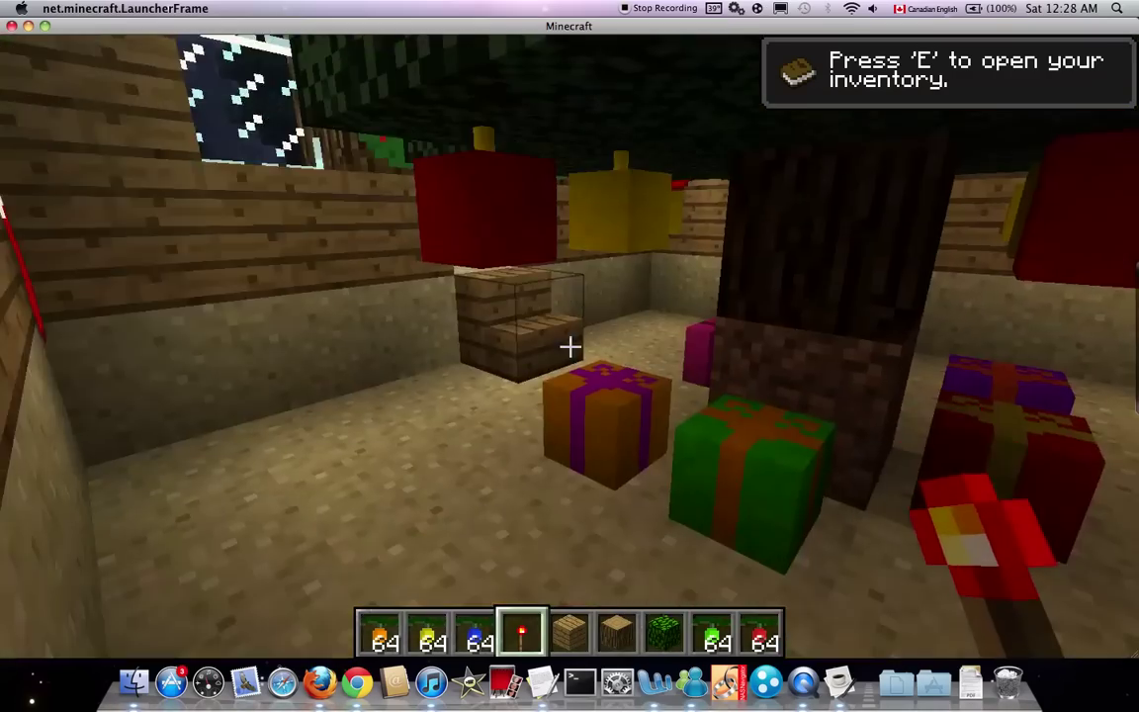
pyautogui.press('w')
pyautogui.press('w')
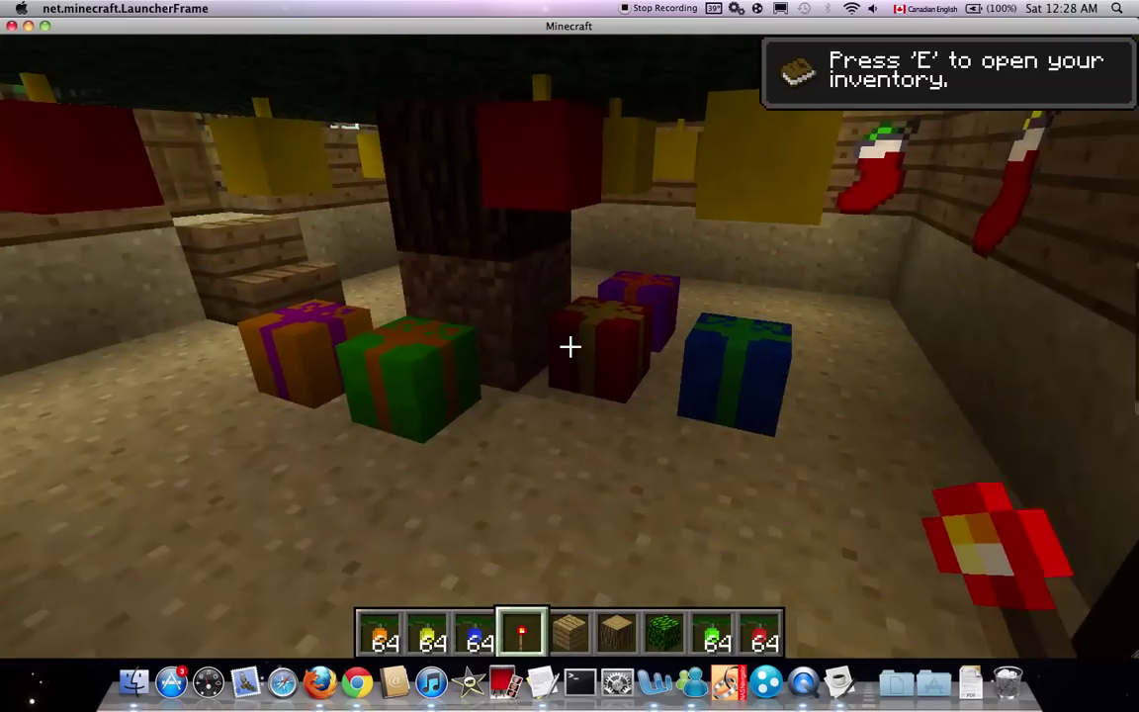
pyautogui.press('w')
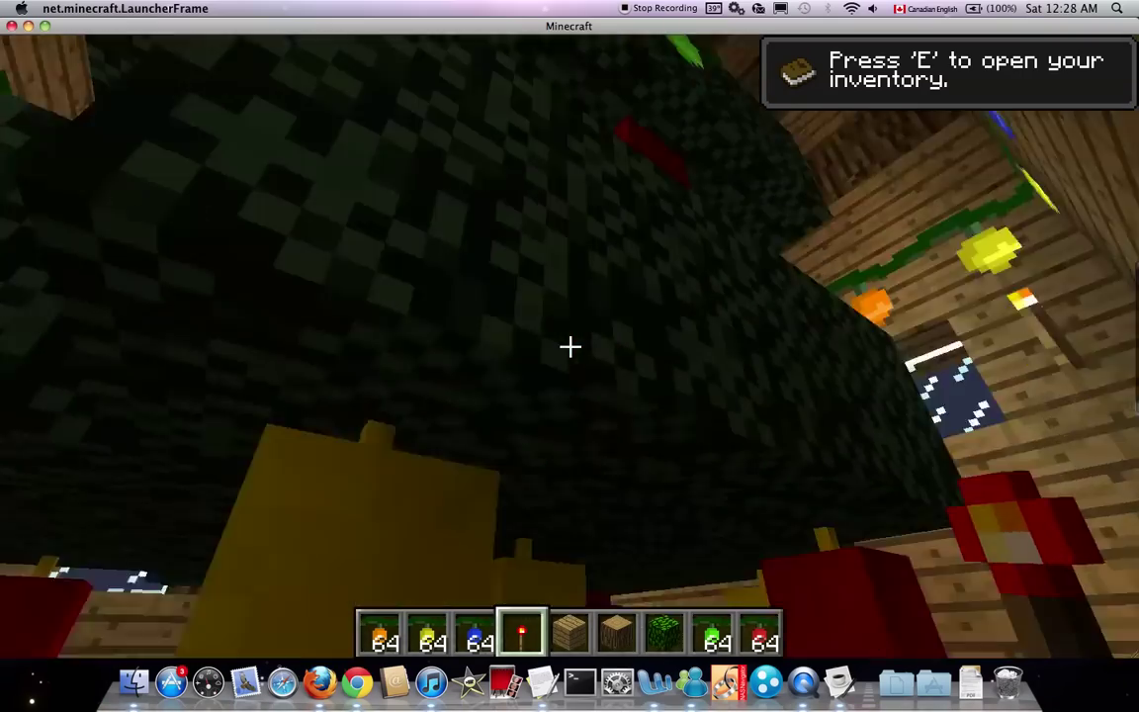